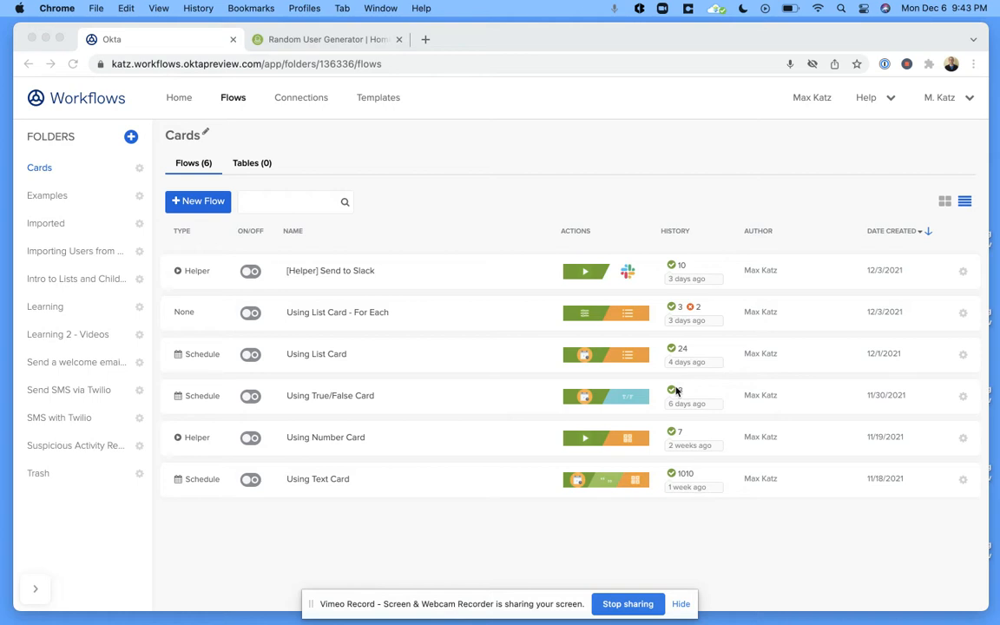
Switch to the Random User Generator site and examine its "How to use" section for the API request URL
{"action": "left_click", "coordinate": [335, 39]}
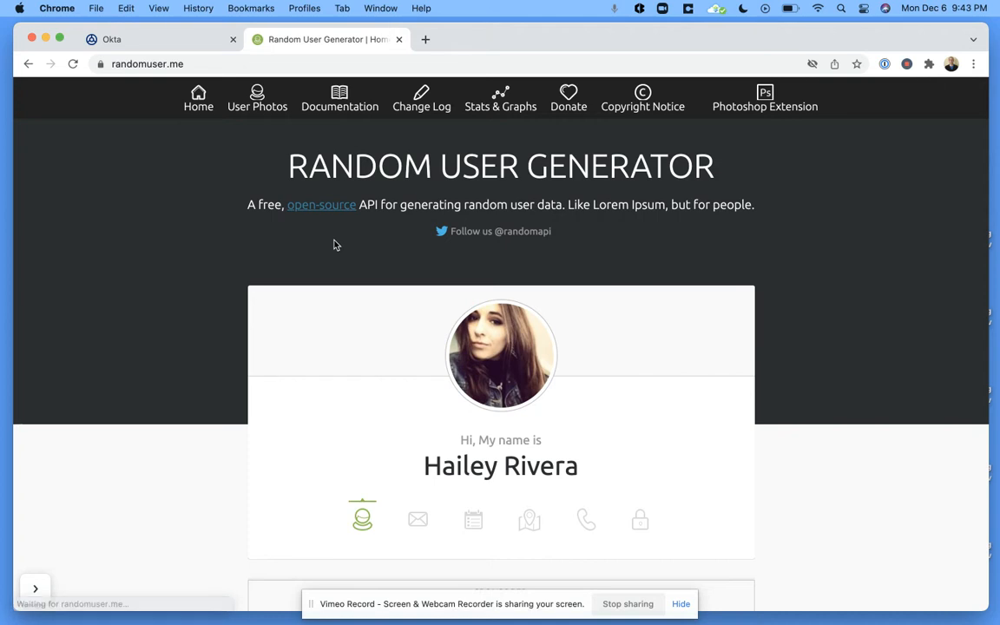
{"action": "scroll", "coordinate": [336, 245], "scroll_direction": "down", "scroll_amount": 1}
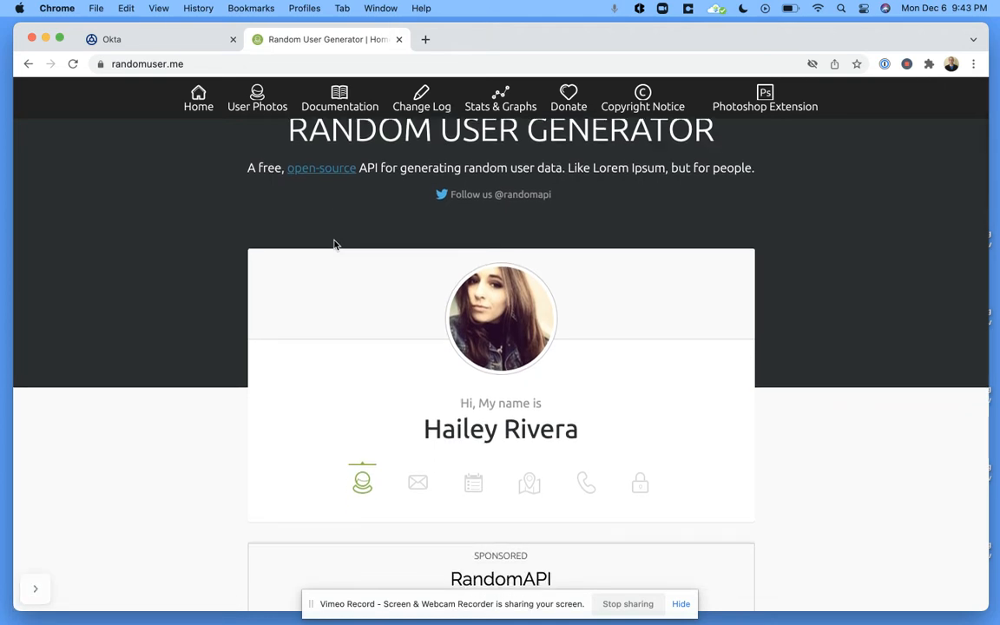
{"action": "scroll", "coordinate": [335, 245], "scroll_direction": "down", "scroll_amount": 10}
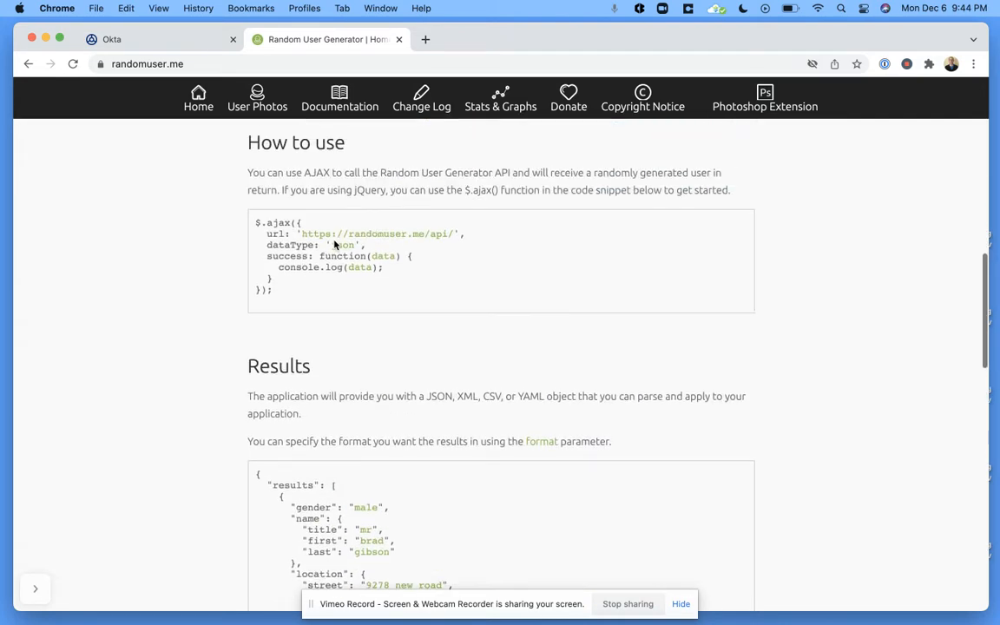
{"action": "scroll", "coordinate": [336, 244], "scroll_direction": "up", "scroll_amount": 2}
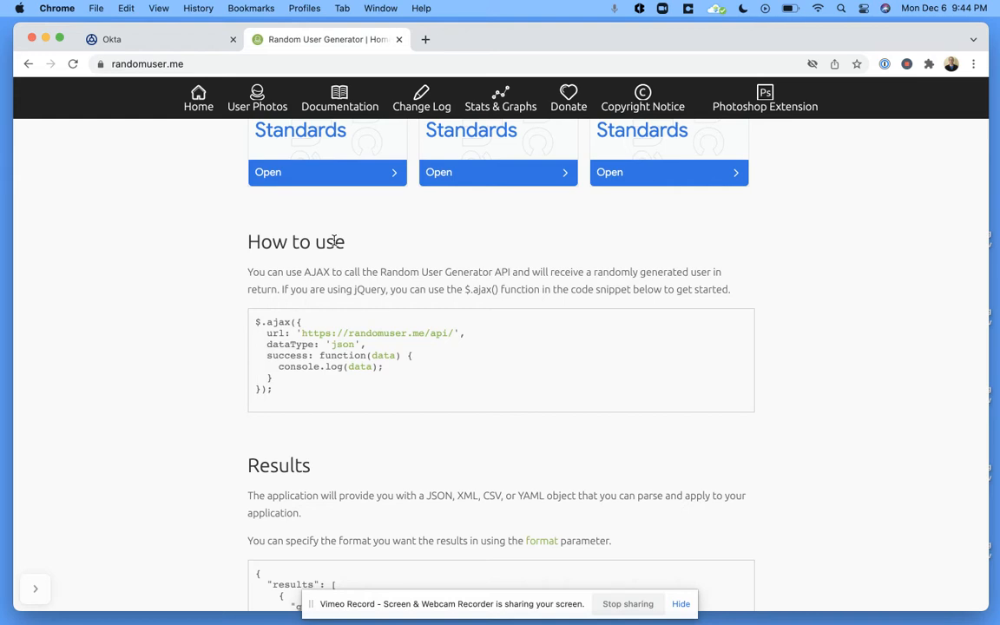
{"action": "scroll", "coordinate": [335, 242], "scroll_direction": "down", "scroll_amount": 1}
{"action": "scroll", "coordinate": [335, 242], "scroll_direction": "up", "scroll_amount": 3}
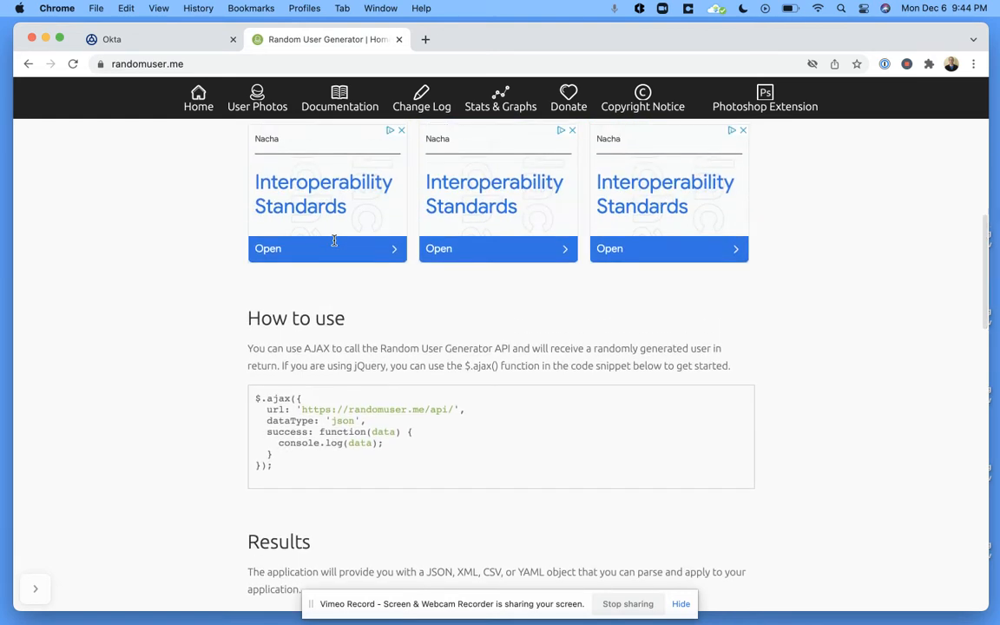
In Okta Workflows, create a flow named "Using API Connector Card", described as "Calling an external API", with saving of all flow data enabled
{"action": "left_click", "coordinate": [183, 41]}
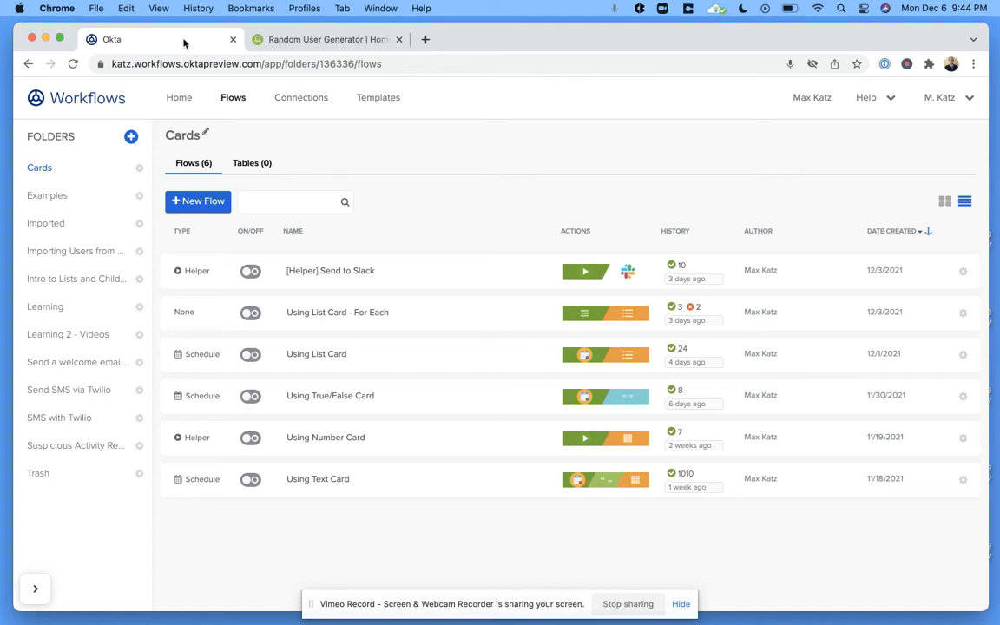
{"action": "left_click", "coordinate": [202, 207]}
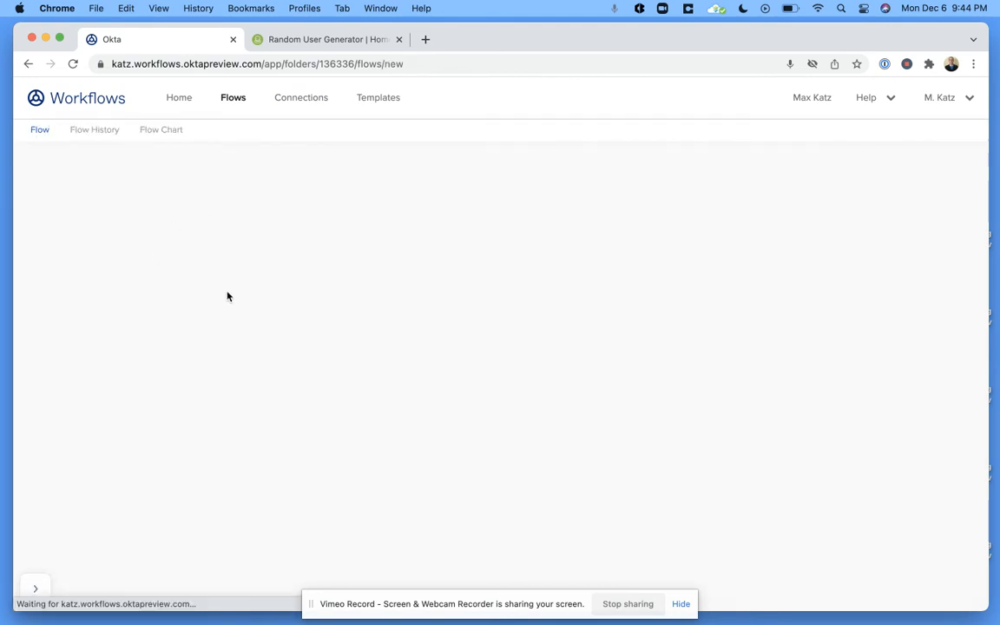
{"action": "left_click", "coordinate": [681, 602]}
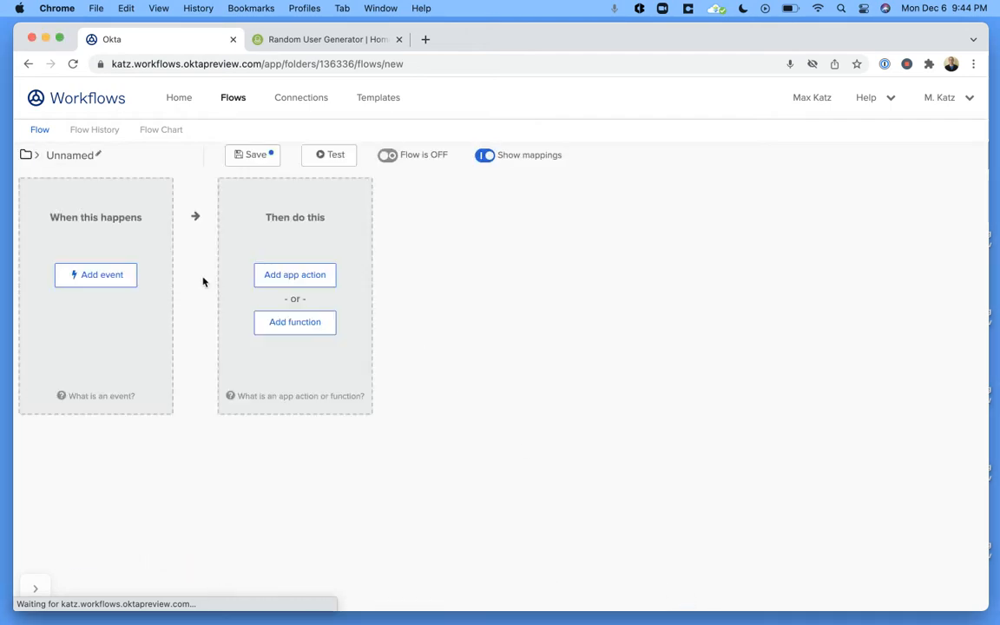
{"action": "left_click", "coordinate": [77, 155]}
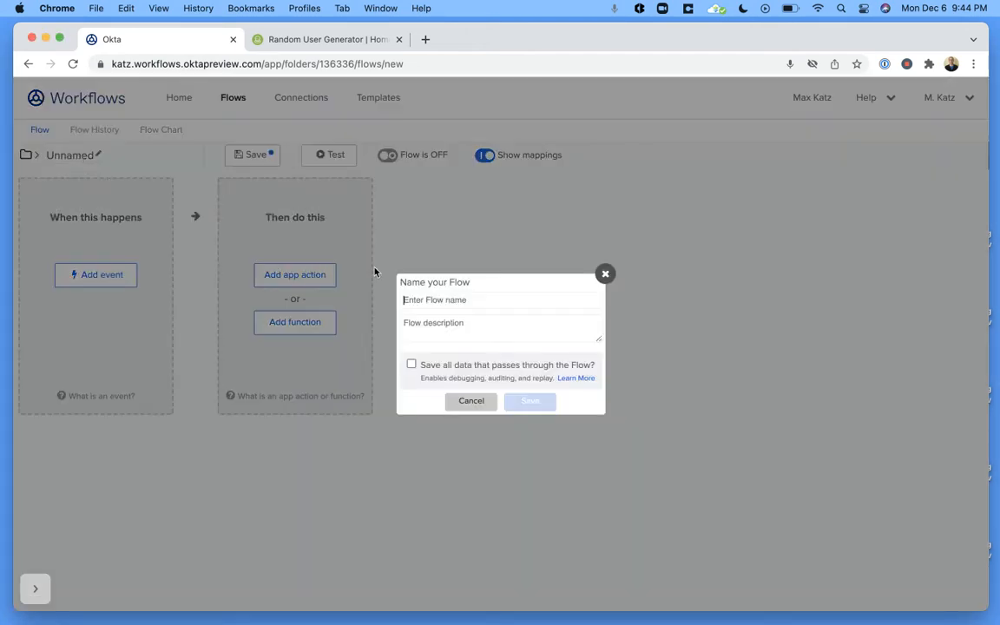
{"action": "type", "text": "Using API Connector Card"}
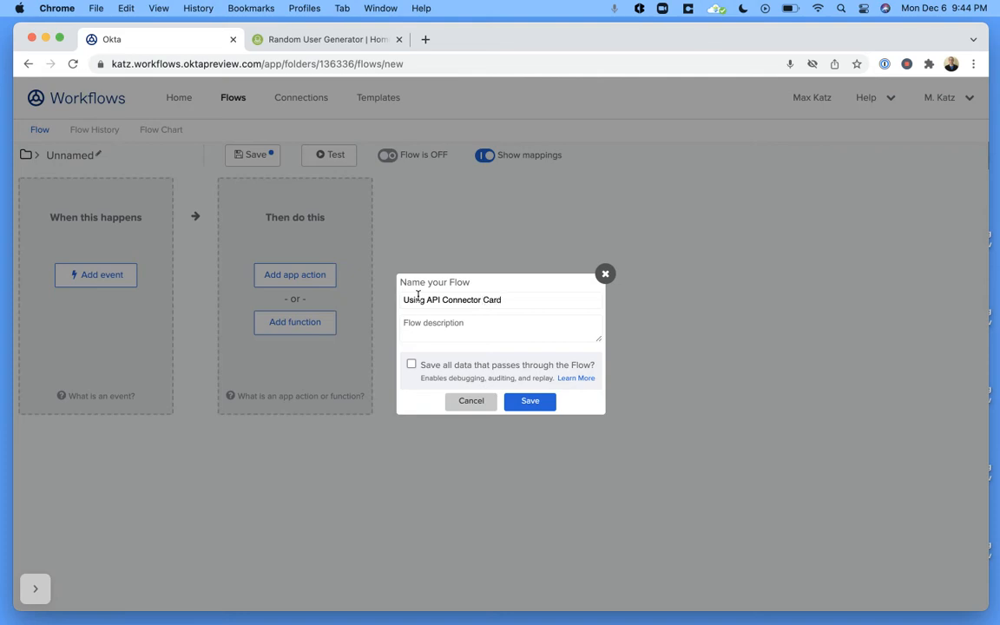
{"action": "key", "text": "Tab"}
{"action": "type", "text": "Ca"}
{"action": "key", "text": "BackSpace"}
{"action": "type", "text": "external A"}
{"action": "left_click", "coordinate": [411, 365]}
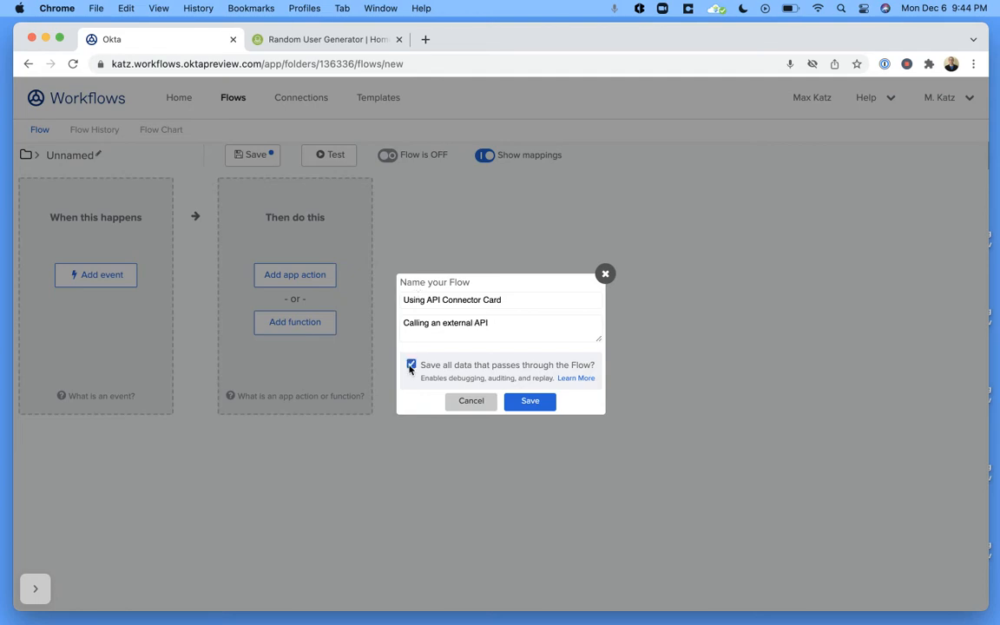
{"action": "left_click", "coordinate": [529, 404]}
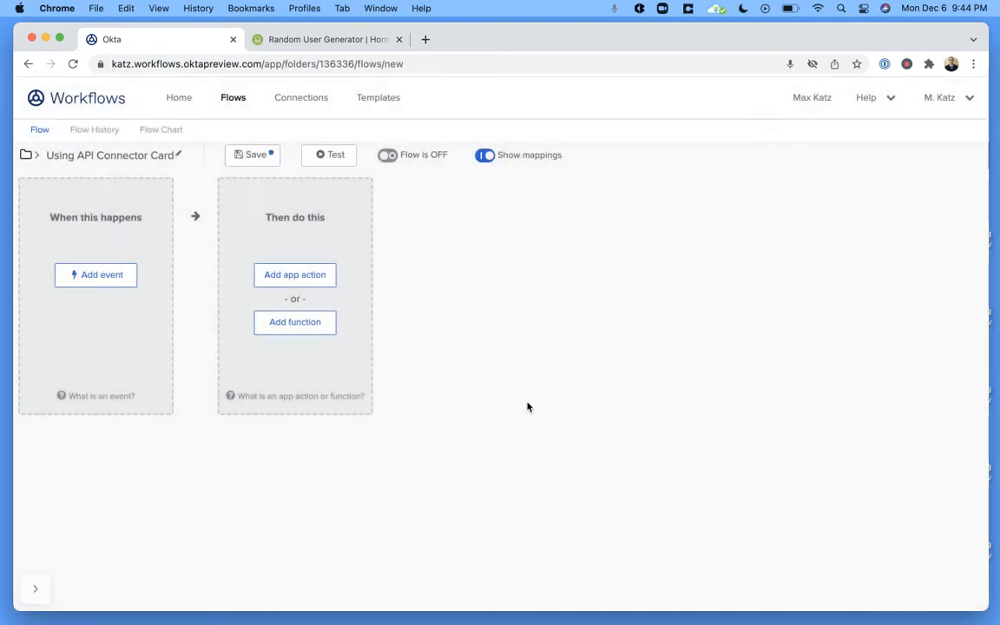
Add an API Connector (HTTP) Get function as the flow's first action card
{"action": "left_click", "coordinate": [282, 333]}
{"action": "scroll", "coordinate": [395, 286], "scroll_direction": "down", "scroll_amount": 5}
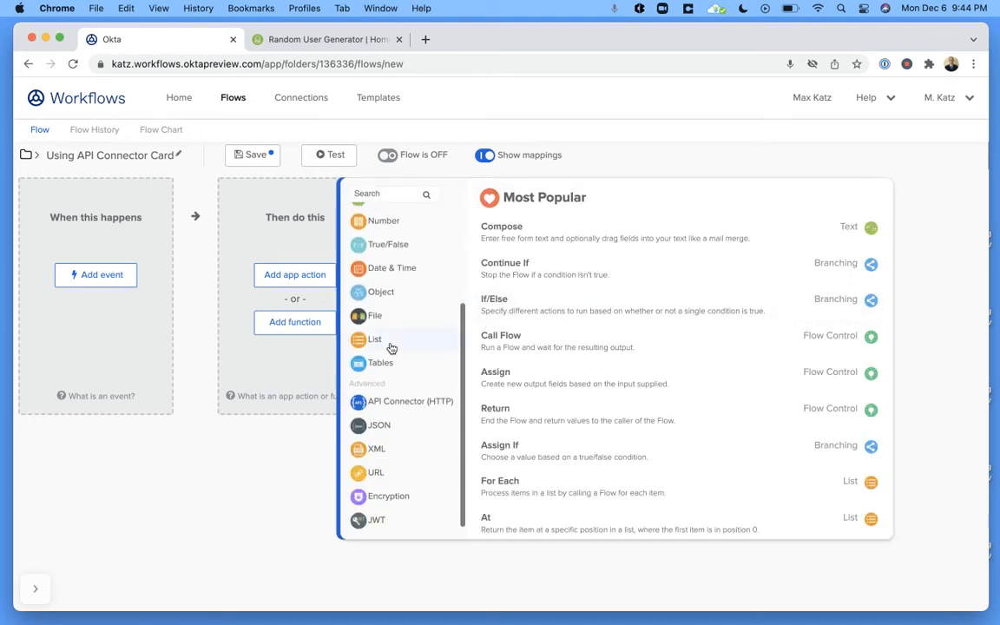
{"action": "left_click", "coordinate": [407, 403]}
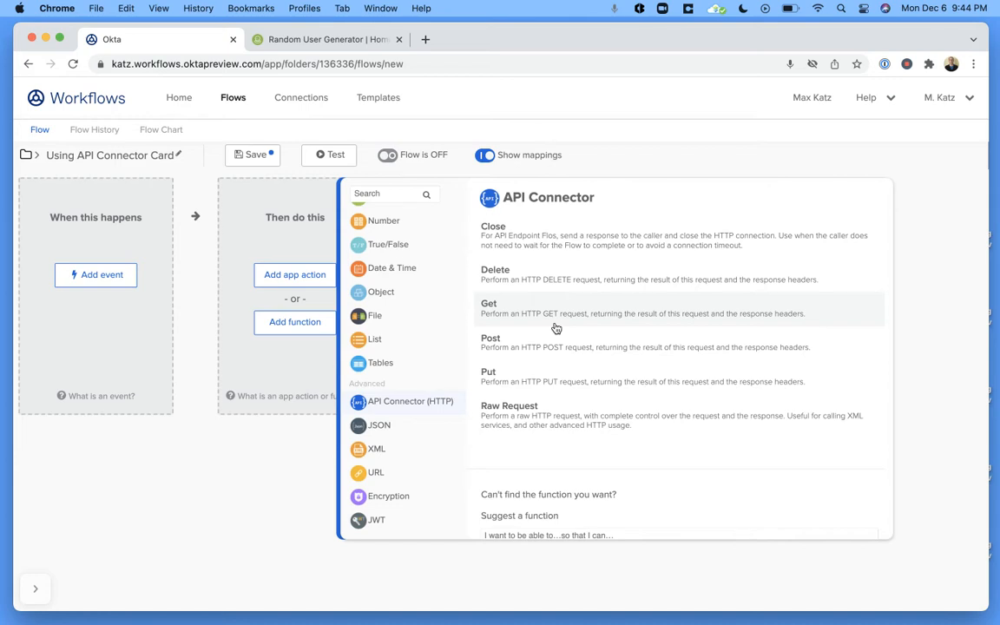
{"action": "left_click", "coordinate": [530, 312]}
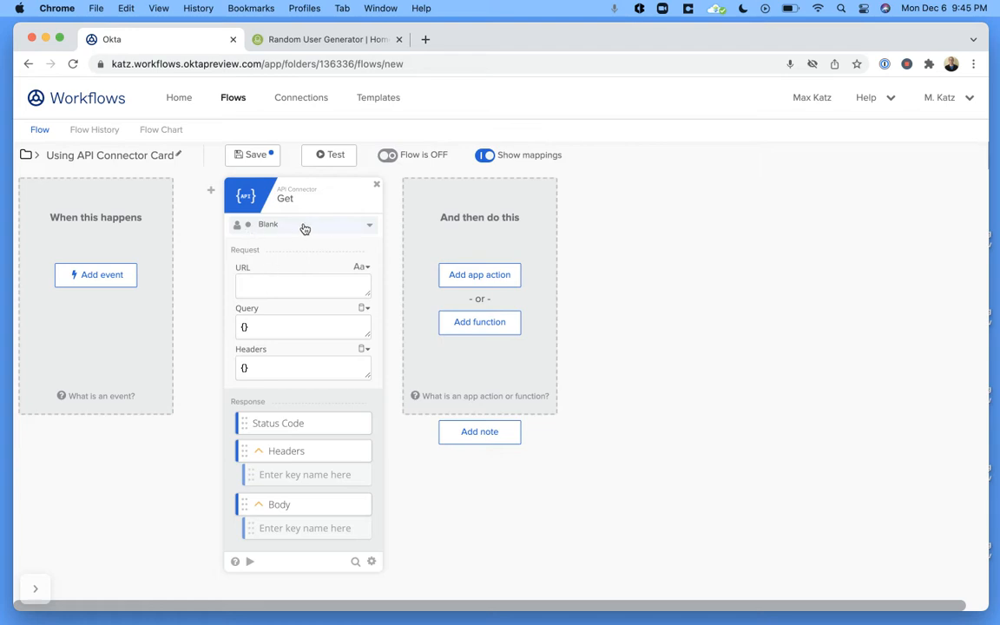
Examine the authentication types offered for a new API Connector connection, cancel creating it, and keep the Get card's Blank connection
{"action": "left_click", "coordinate": [371, 227]}
{"action": "left_click", "coordinate": [354, 269]}
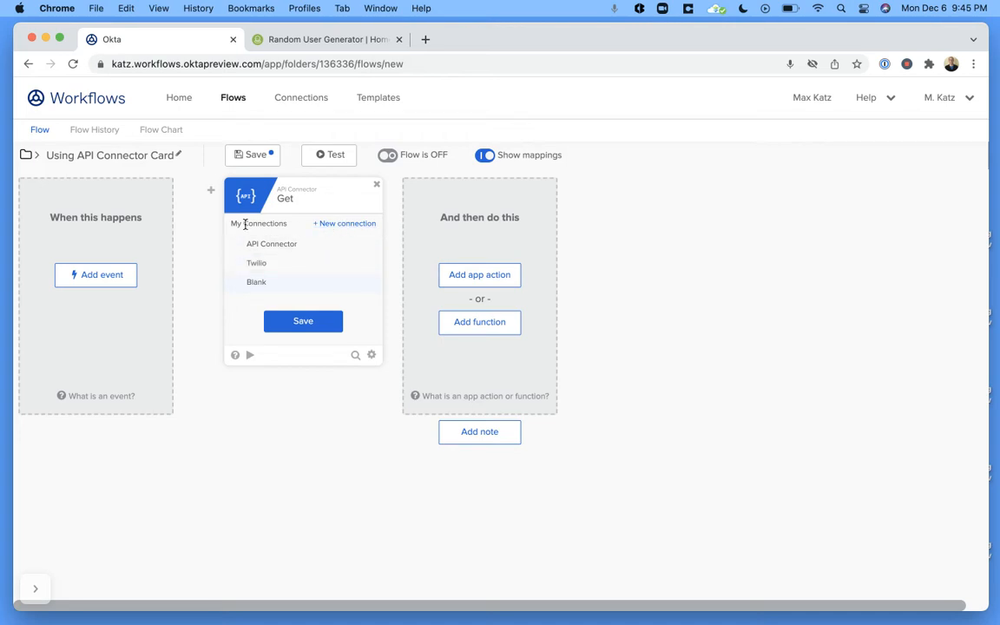
{"action": "left_click", "coordinate": [347, 224]}
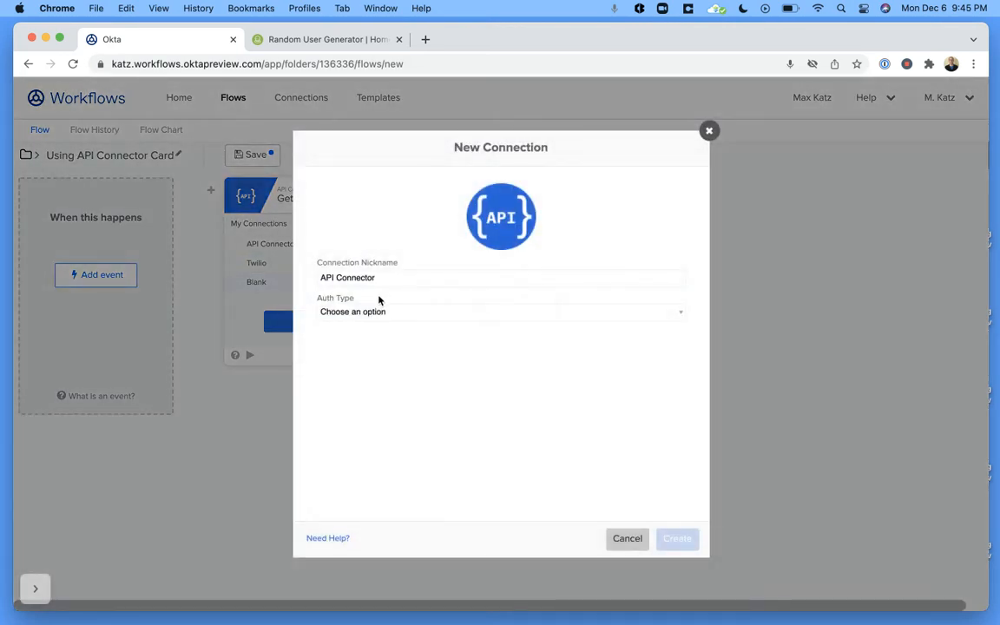
{"action": "left_click", "coordinate": [417, 318]}
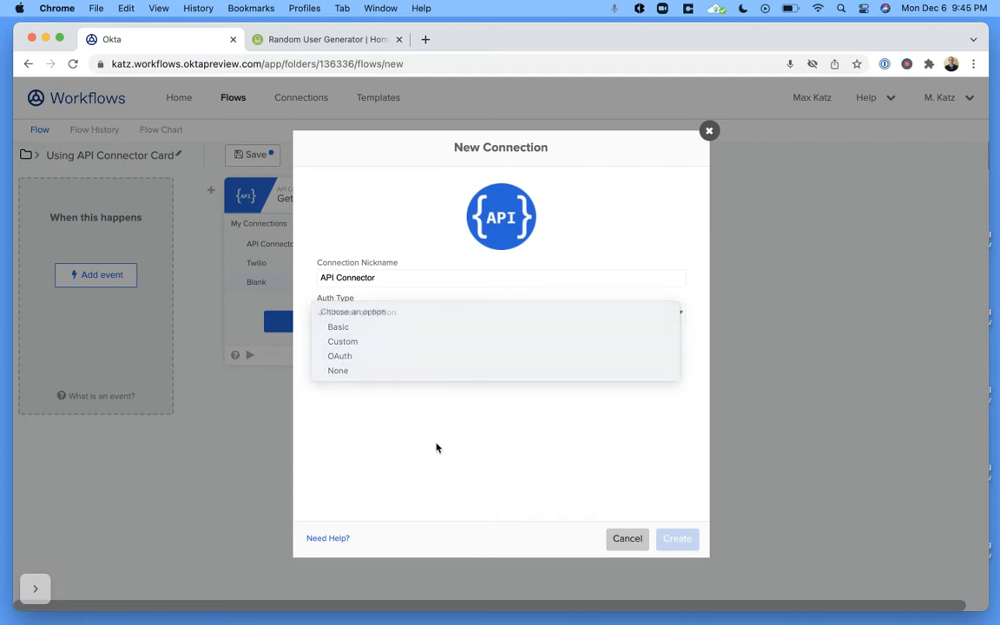
{"action": "left_click", "coordinate": [605, 536]}
{"action": "left_click", "coordinate": [628, 540]}
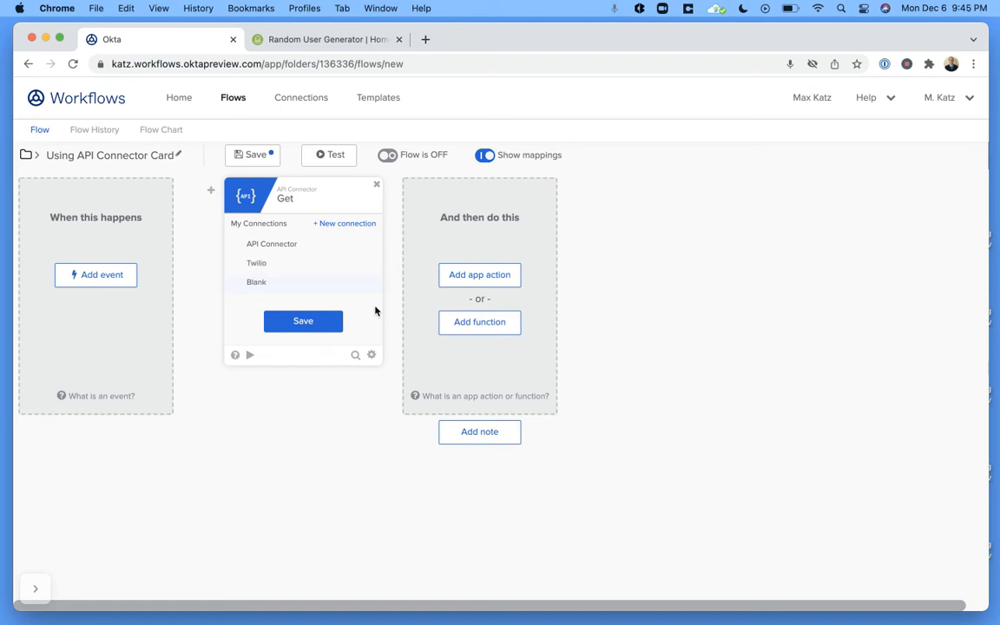
{"action": "left_click", "coordinate": [317, 324]}
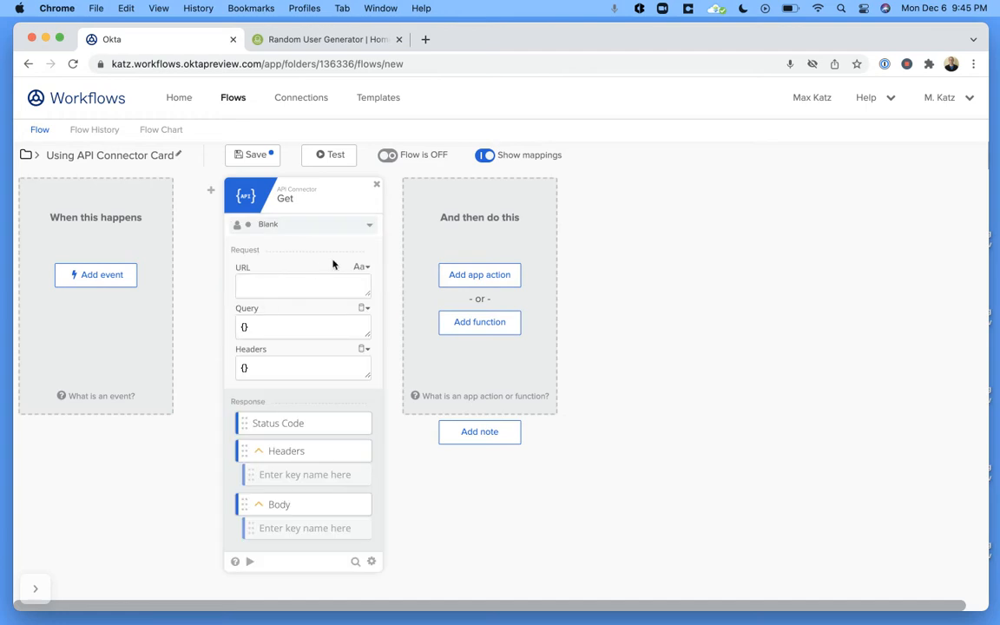
{"action": "left_click", "coordinate": [369, 39]}
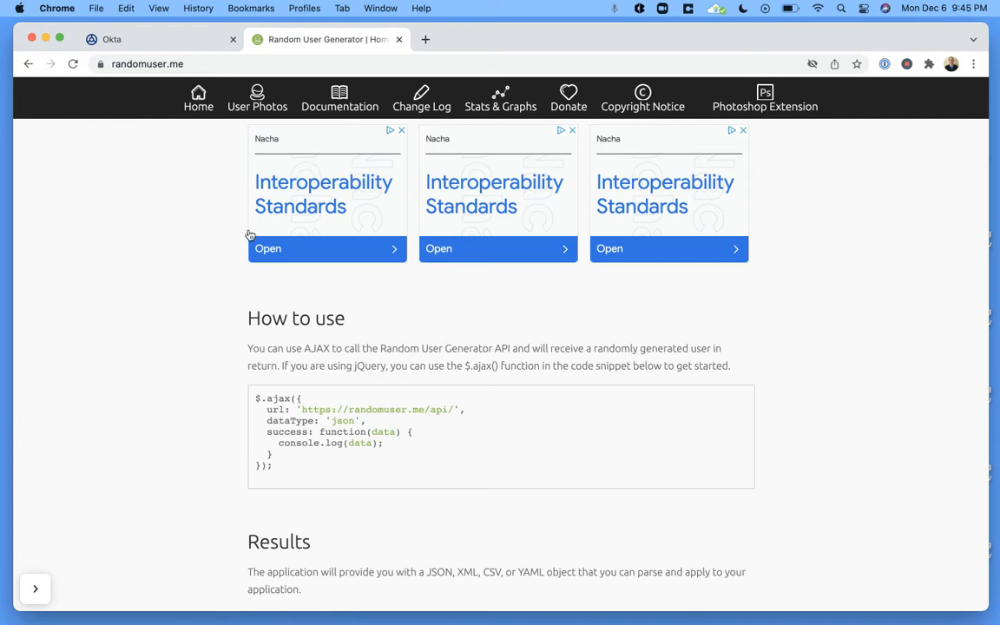
{"action": "left_click_drag", "start_coordinate": [301, 409], "coordinate": [453, 411]}
{"action": "key", "text": "super+c"}
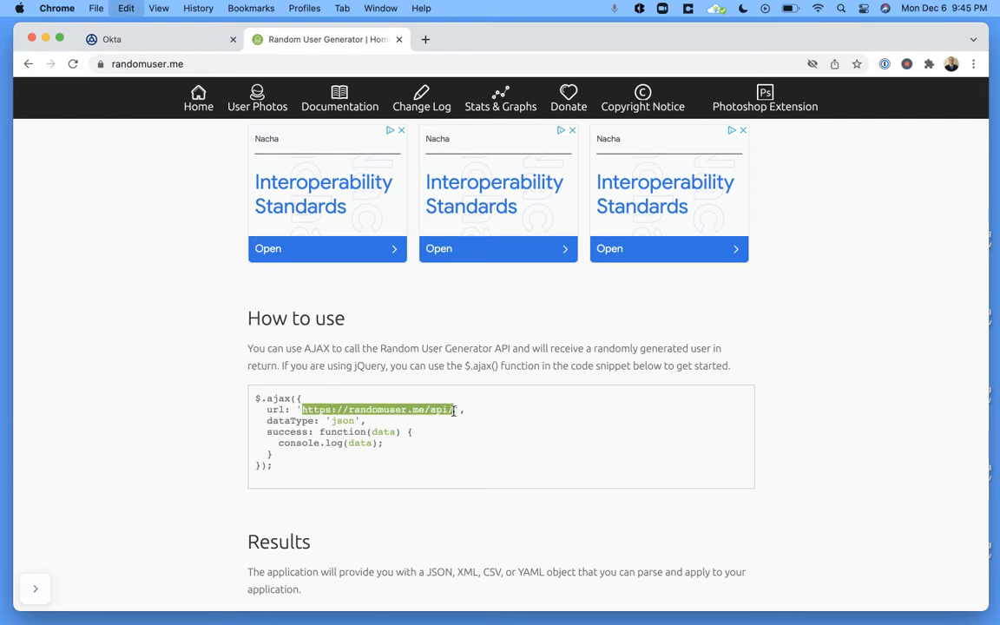
{"action": "left_click", "coordinate": [185, 40]}
{"action": "left_click", "coordinate": [264, 279]}
{"action": "key", "text": "super+v"}
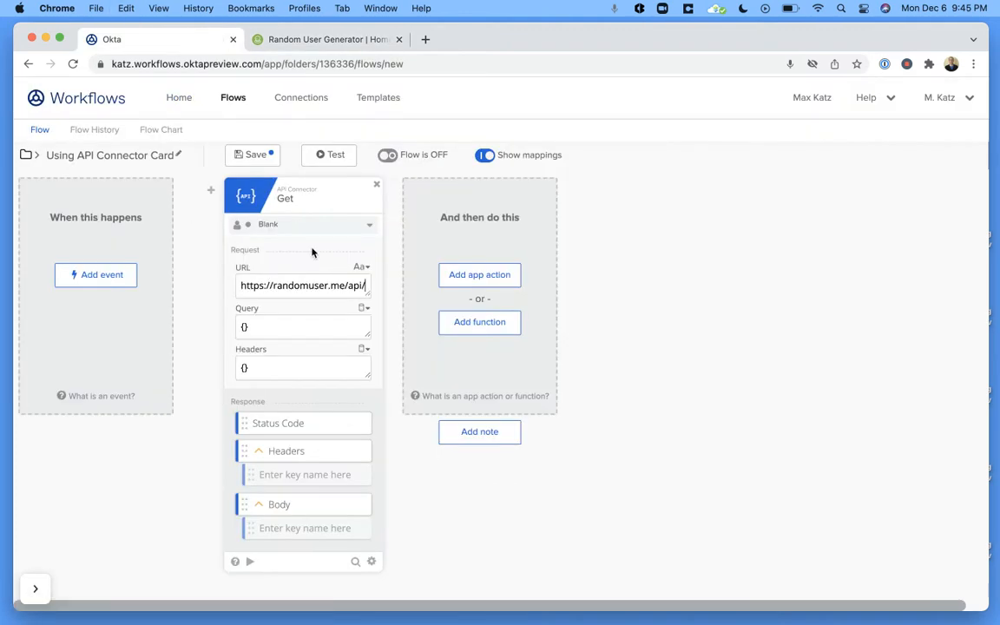
Test the Get card on its own and examine the full response body, then close the test
{"action": "left_click", "coordinate": [250, 562]}
{"action": "left_click", "coordinate": [380, 539]}
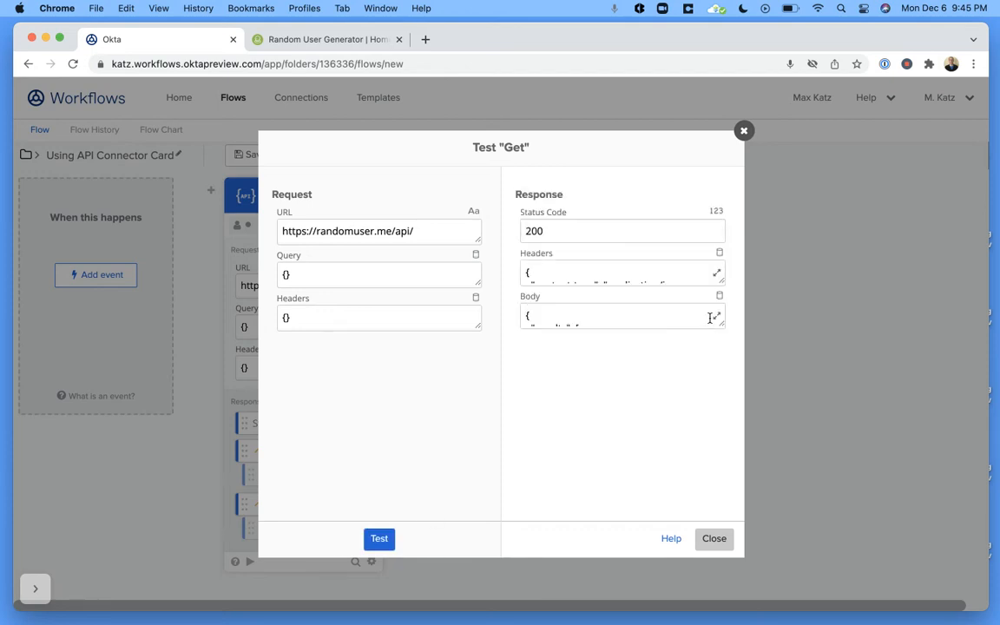
{"action": "left_click", "coordinate": [715, 318]}
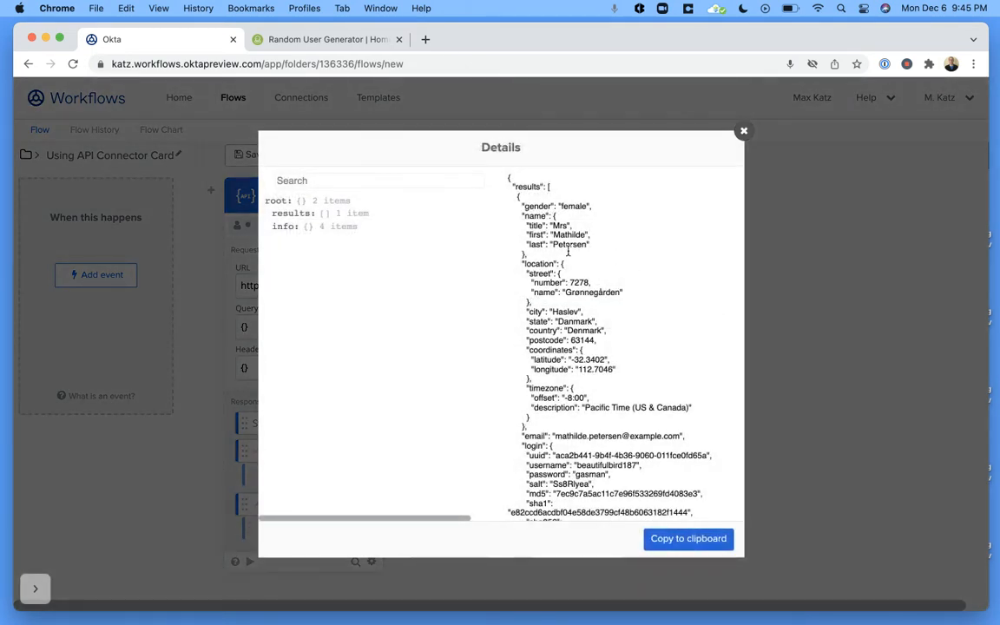
{"action": "scroll", "coordinate": [641, 252], "scroll_direction": "down", "scroll_amount": 2}
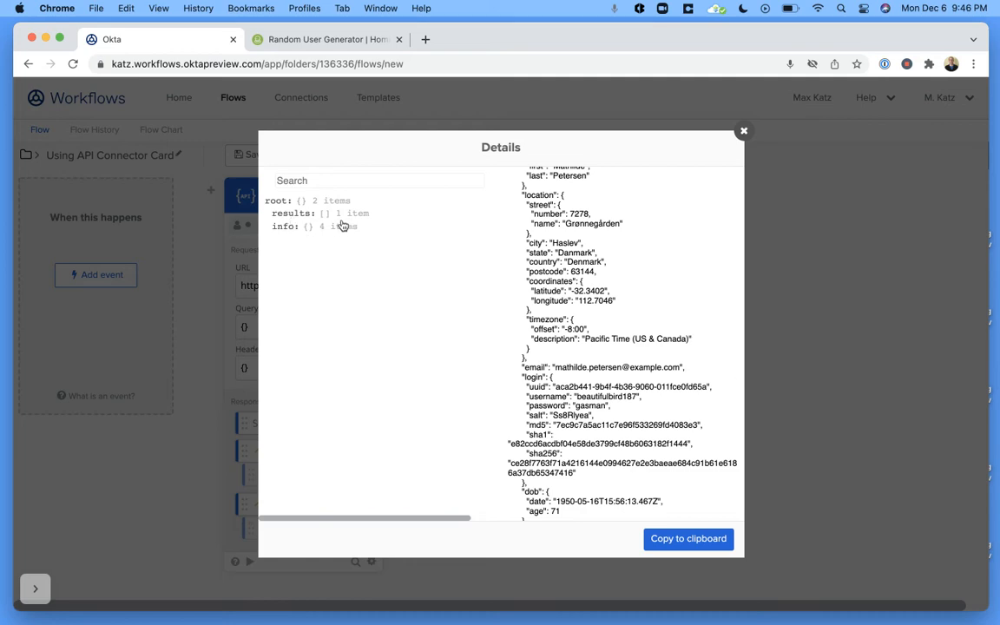
{"action": "scroll", "coordinate": [617, 246], "scroll_direction": "down", "scroll_amount": 5}
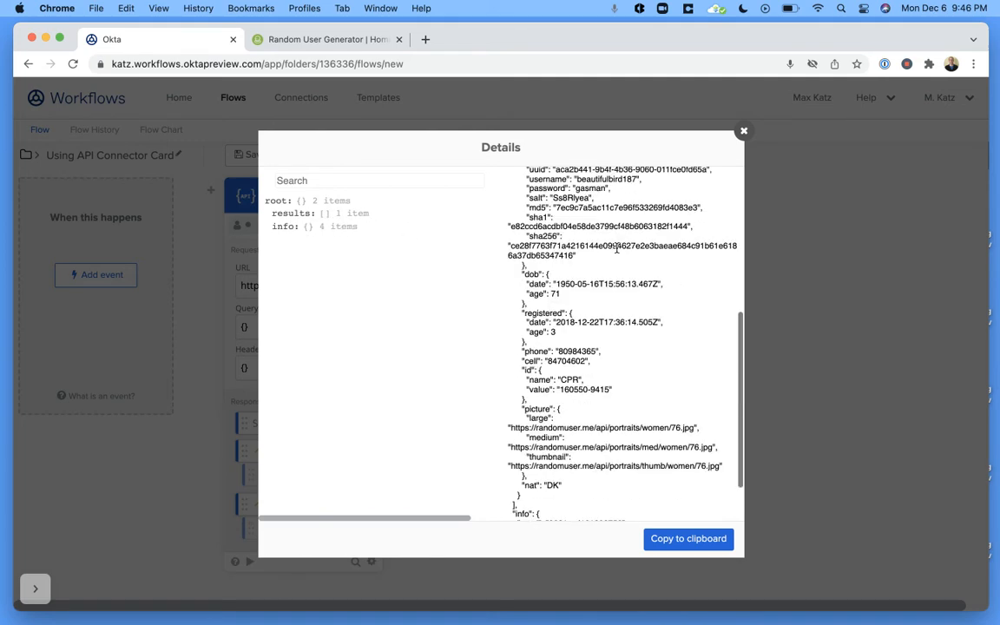
{"action": "scroll", "coordinate": [617, 246], "scroll_direction": "up", "scroll_amount": 8}
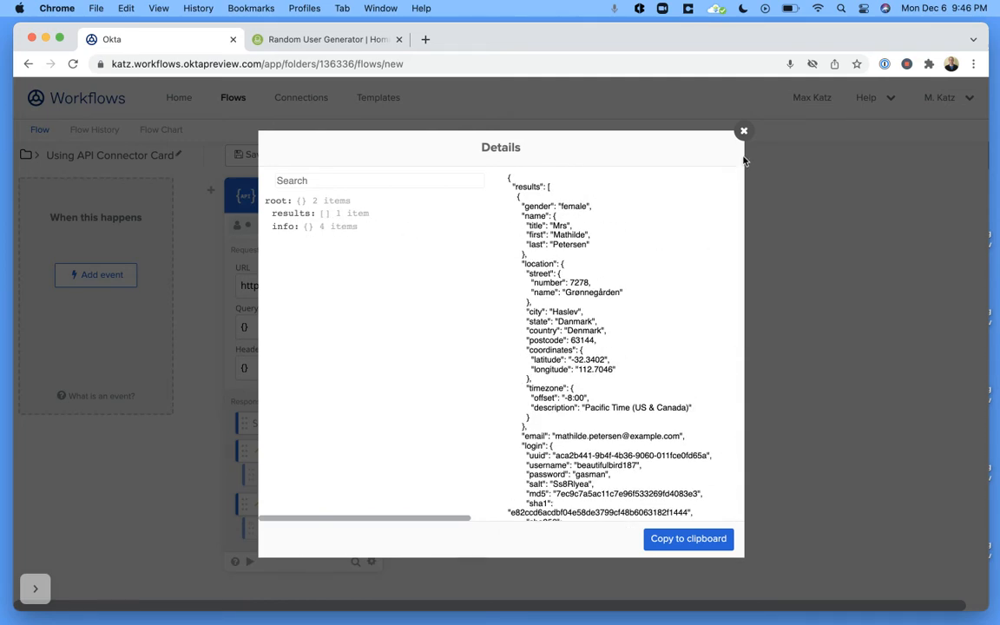
{"action": "left_click", "coordinate": [744, 130]}
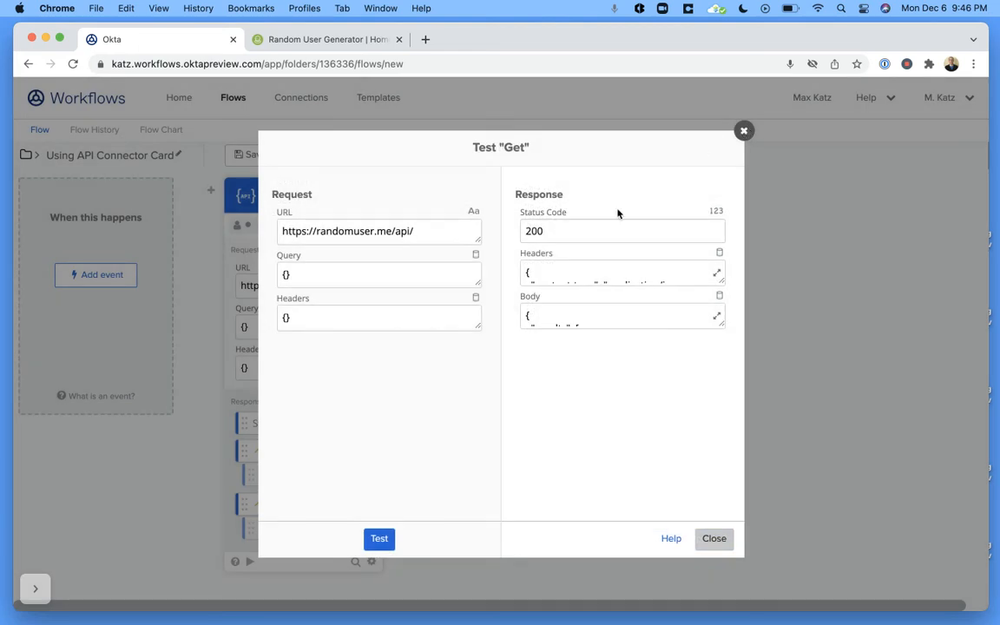
{"action": "left_click", "coordinate": [713, 539]}
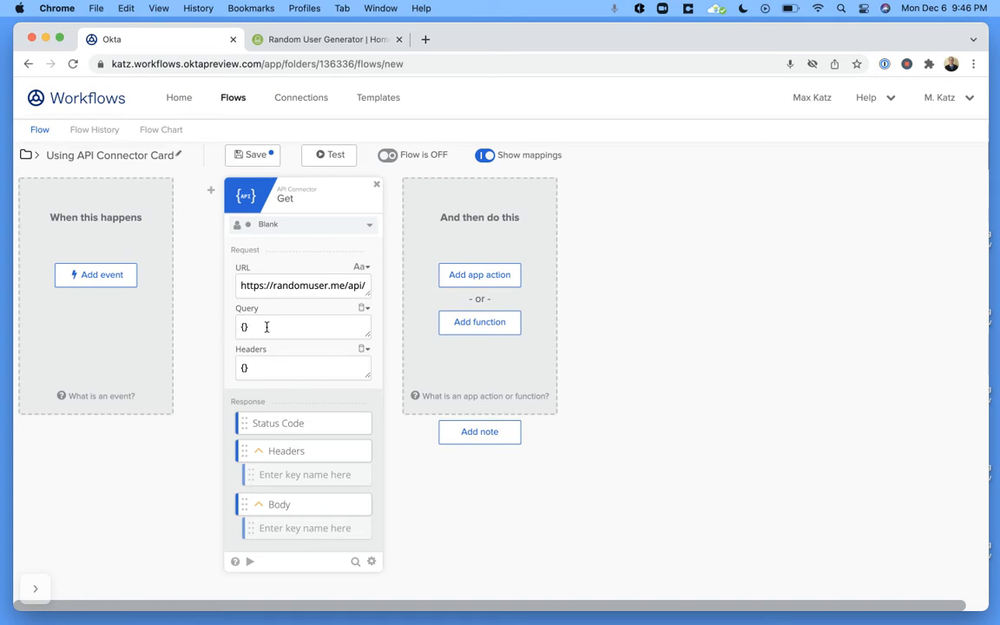
Switch to the Random User Generator site and look up the parameter for requesting multiple users in its documentation
{"action": "left_click", "coordinate": [362, 39]}
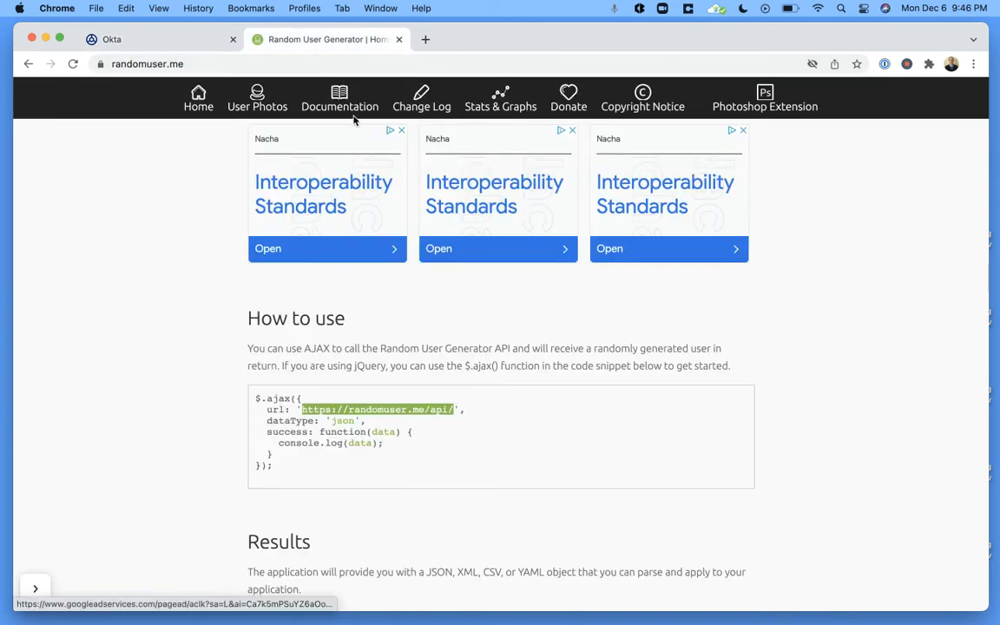
{"action": "scroll", "coordinate": [278, 286], "scroll_direction": "down", "scroll_amount": 15}
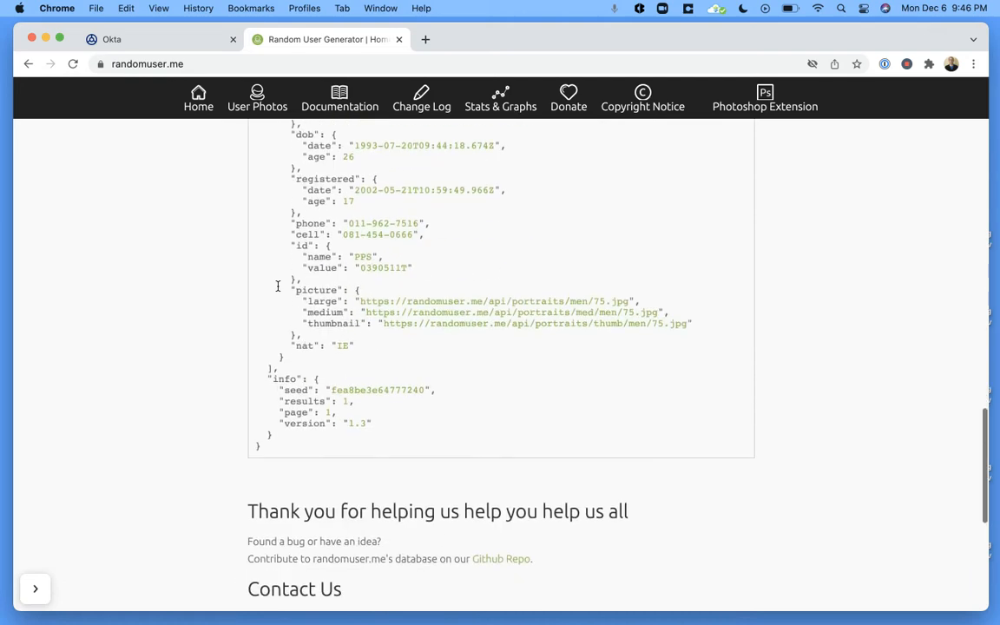
{"action": "scroll", "coordinate": [277, 286], "scroll_direction": "down", "scroll_amount": 5}
{"action": "left_click", "coordinate": [331, 102]}
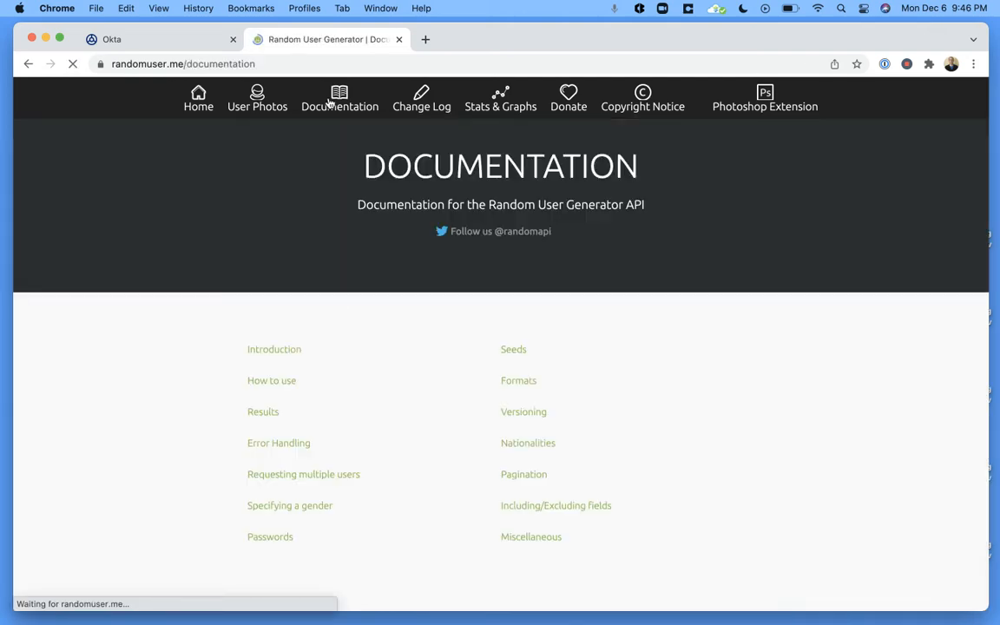
{"action": "scroll", "coordinate": [446, 359], "scroll_direction": "down", "scroll_amount": 10}
{"action": "scroll", "coordinate": [446, 359], "scroll_direction": "down", "scroll_amount": 15}
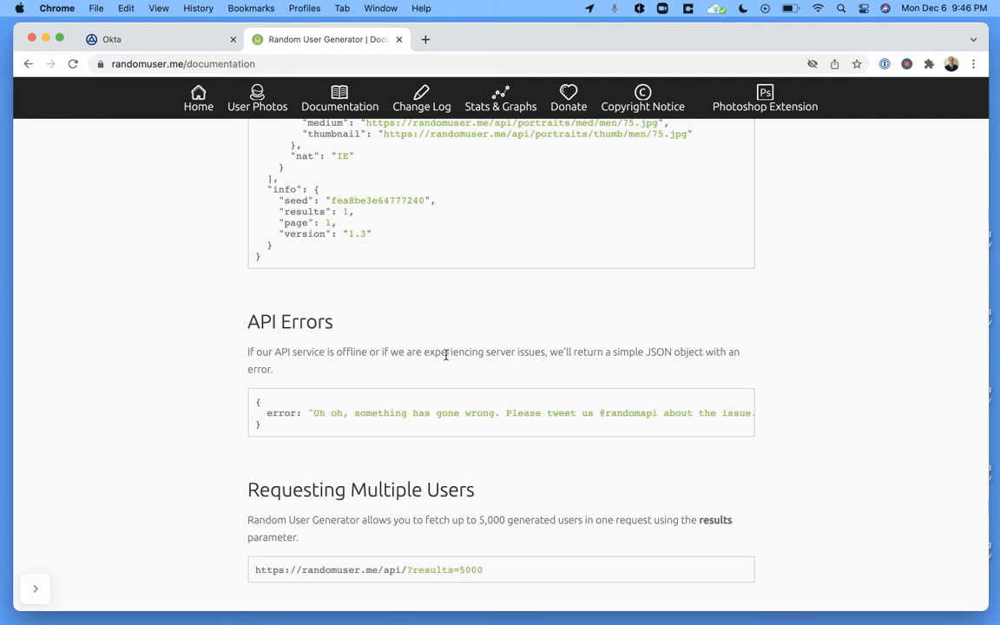
{"action": "scroll", "coordinate": [446, 354], "scroll_direction": "down", "scroll_amount": 4}
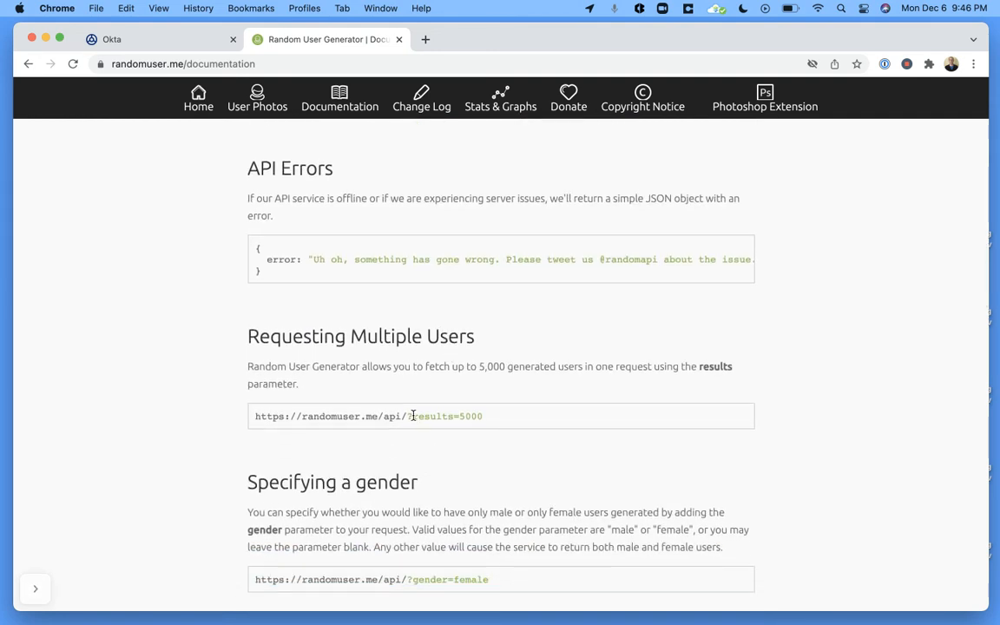
Select the results parameter in the documentation, switch to Okta Workflows, set the Get card's query to {"results":10}, and save the flow
{"action": "left_click_drag", "start_coordinate": [411, 416], "coordinate": [486, 417]}
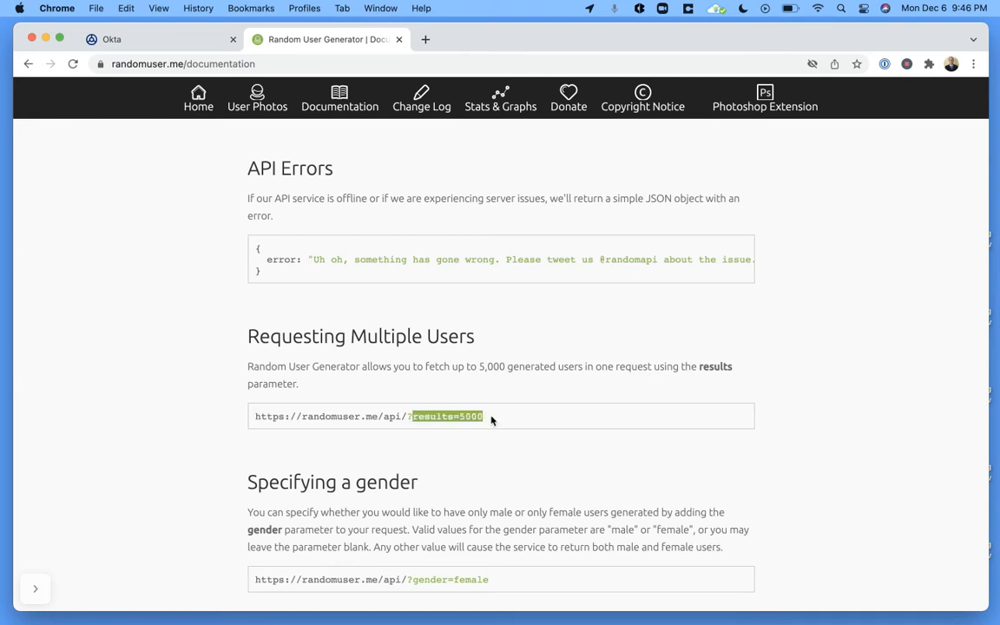
{"action": "left_click", "coordinate": [161, 39]}
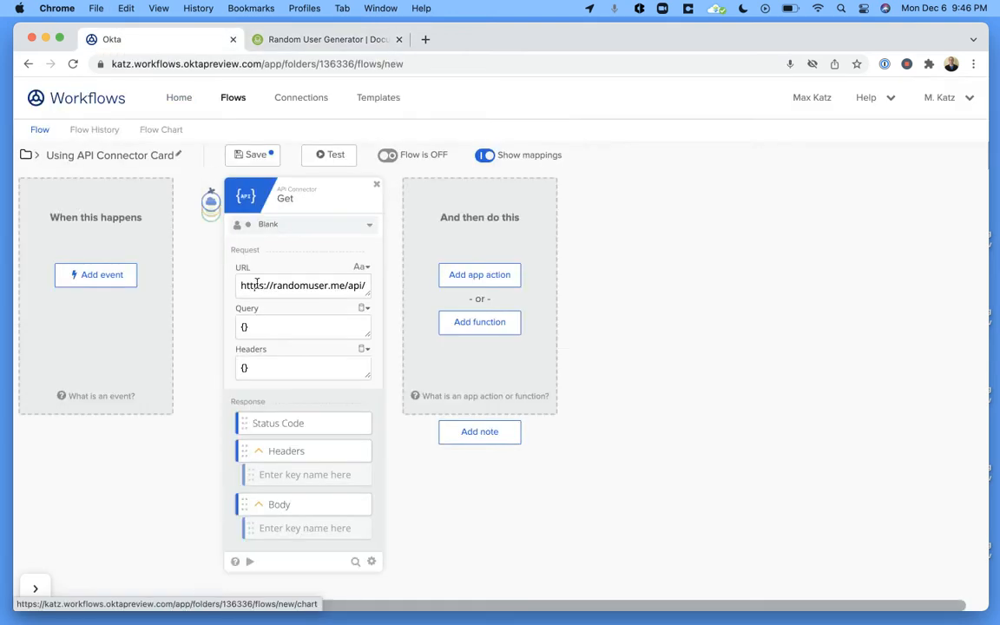
{"action": "left_click", "coordinate": [301, 327]}
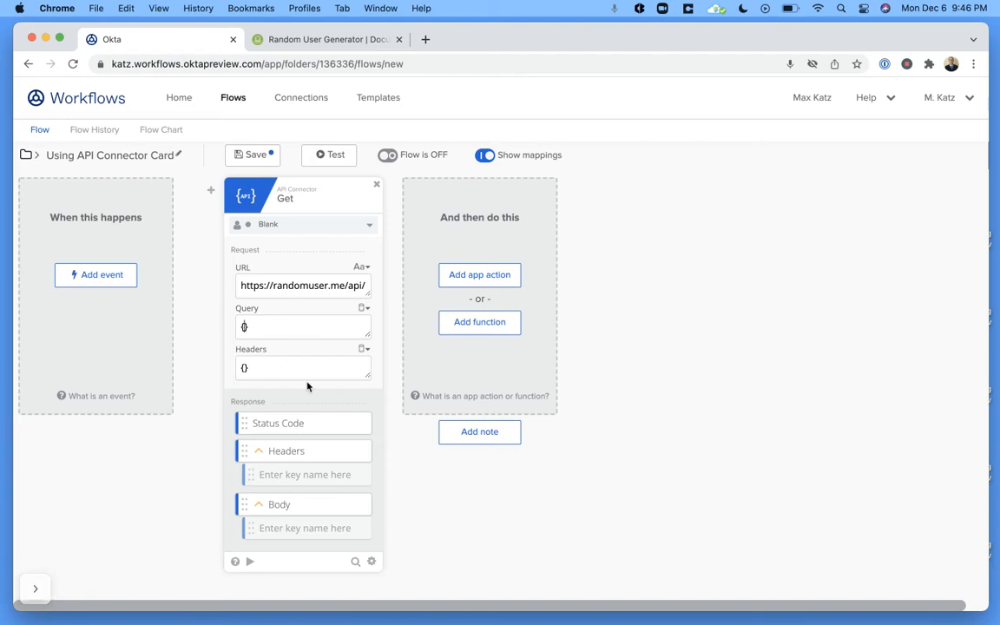
{"action": "type", "text": "\"results\":10"}
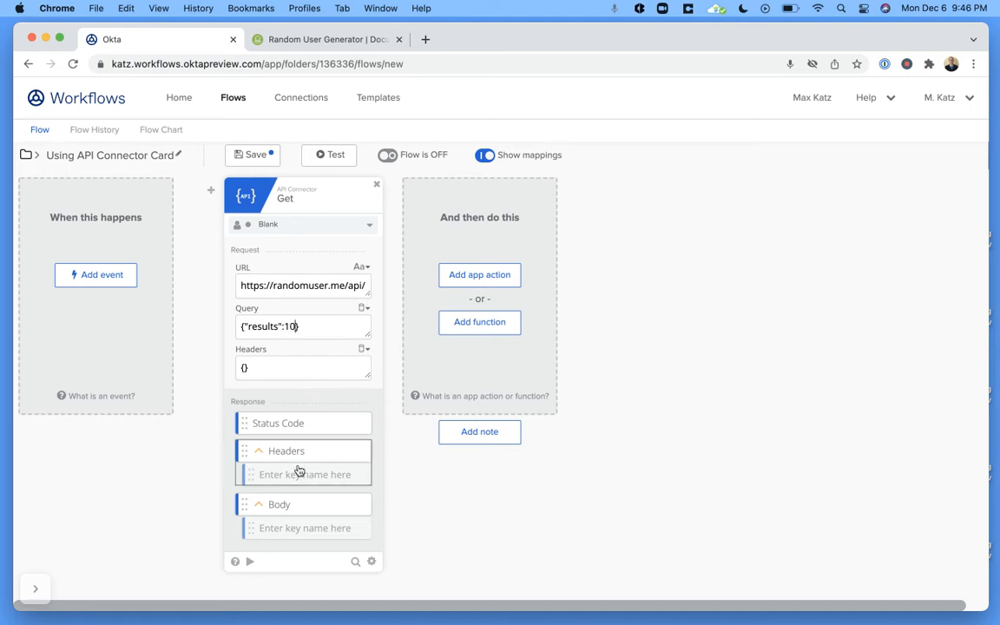
{"action": "left_click", "coordinate": [260, 161]}
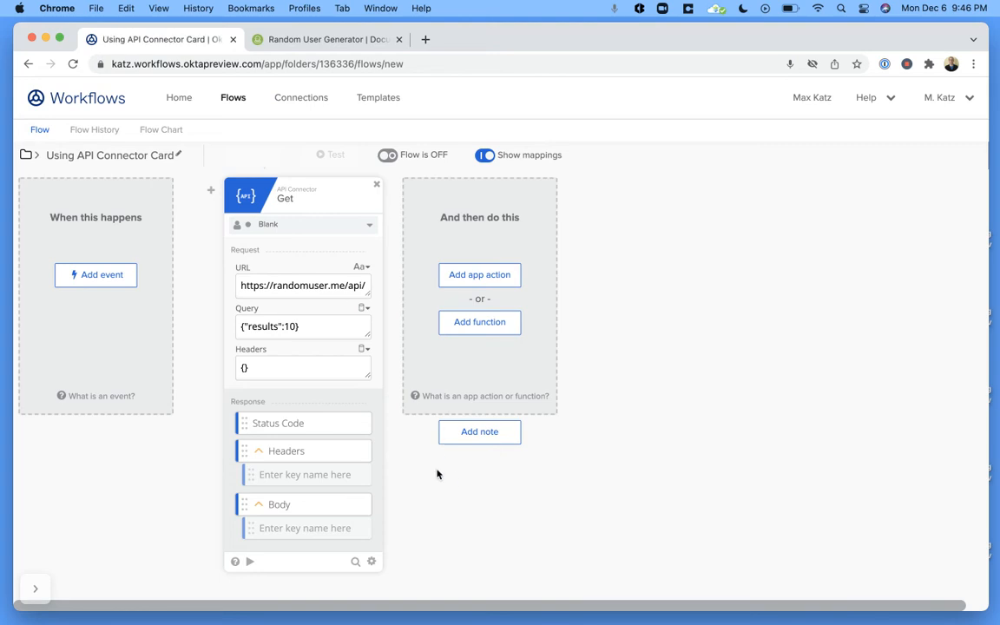
Add a Text Compose card after the Get card, map the response Body into it, and save the flow
{"action": "left_click", "coordinate": [473, 329]}
{"action": "type", "text": "comp"}
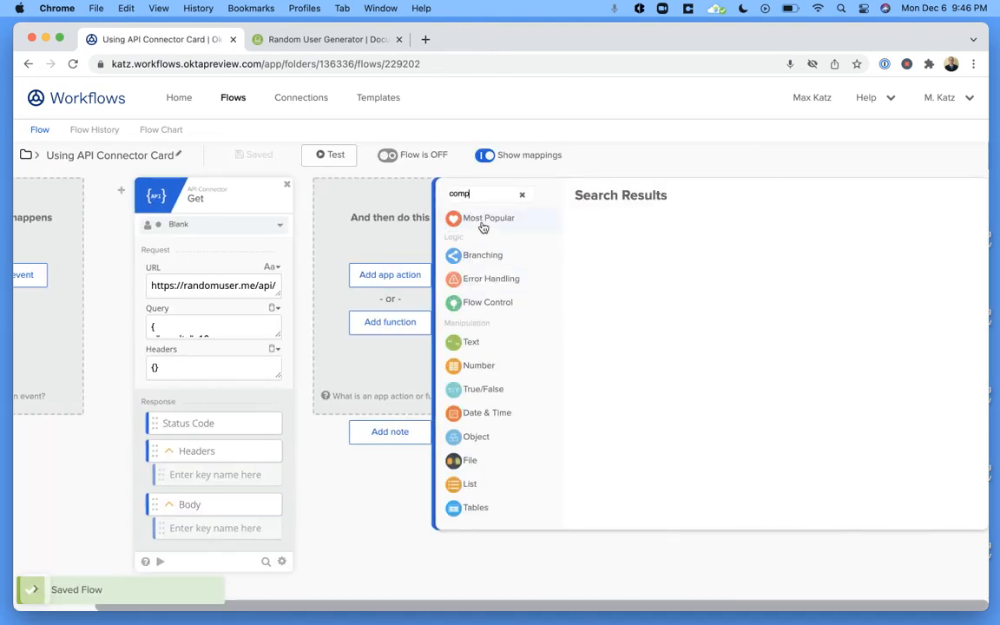
{"action": "left_click", "coordinate": [573, 264]}
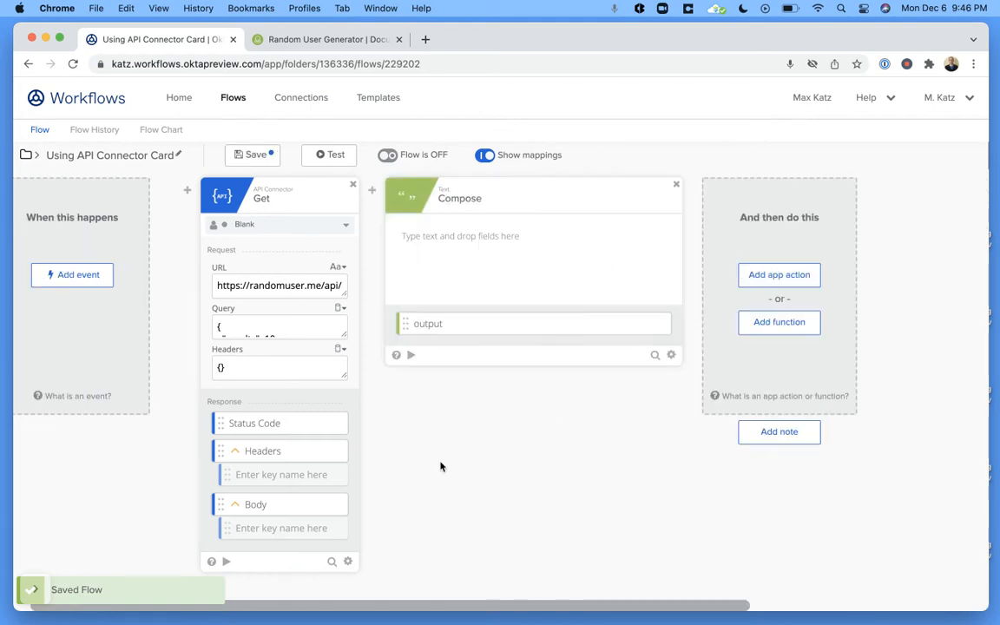
{"action": "left_click_drag", "start_coordinate": [282, 508], "coordinate": [491, 242]}
{"action": "left_click", "coordinate": [251, 157]}
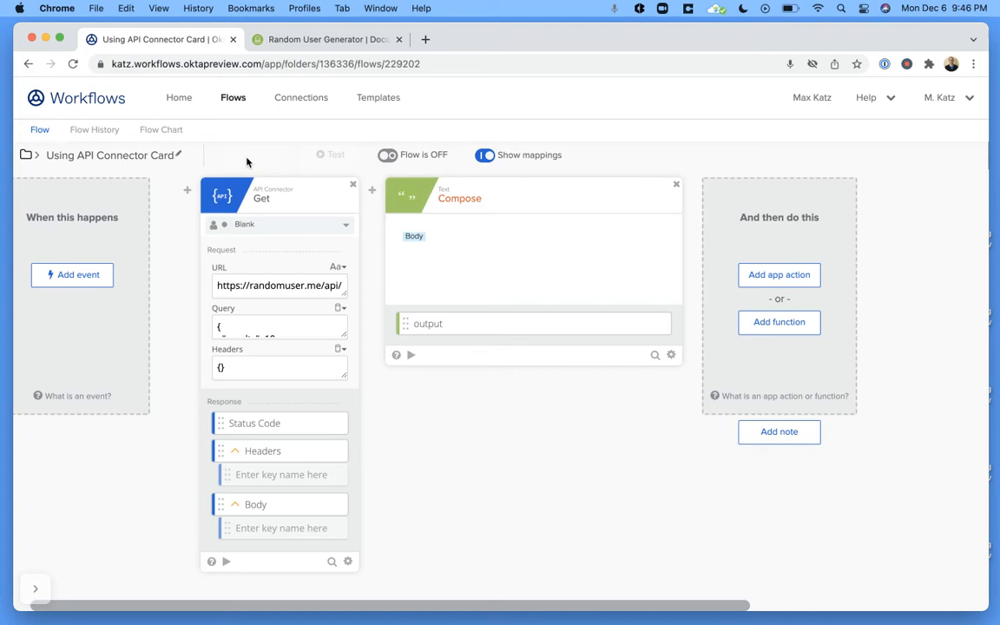
Test the whole flow, examine the multi-user response in the Compose card's full details, and return to the flow
{"action": "left_click", "coordinate": [338, 156]}
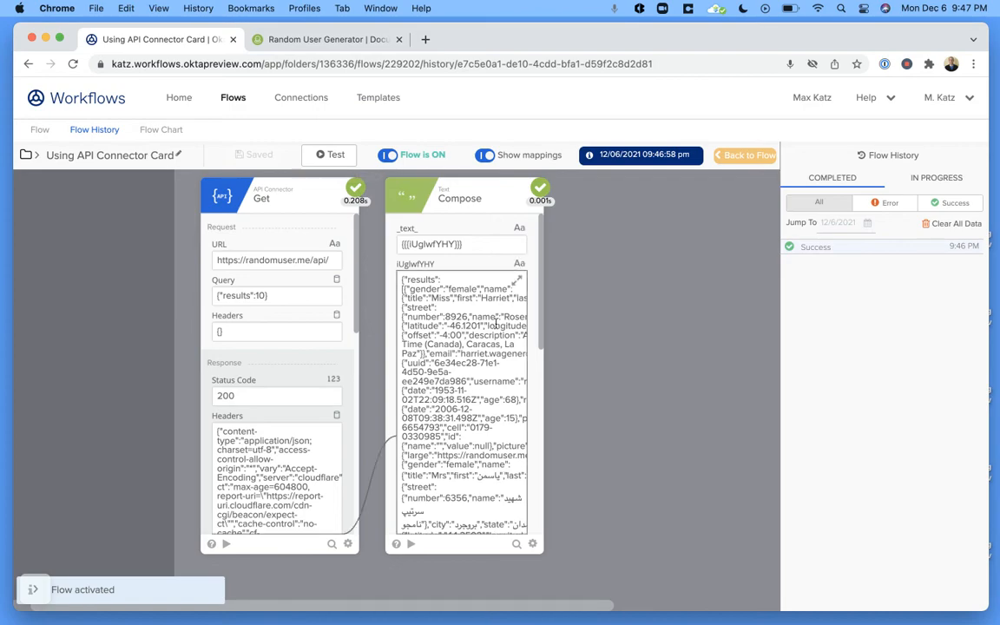
{"action": "left_click", "coordinate": [517, 281]}
{"action": "scroll", "coordinate": [655, 274], "scroll_direction": "down", "scroll_amount": 5}
{"action": "scroll", "coordinate": [658, 274], "scroll_direction": "down", "scroll_amount": 20}
{"action": "scroll", "coordinate": [658, 274], "scroll_direction": "down", "scroll_amount": 3}
{"action": "scroll", "coordinate": [658, 274], "scroll_direction": "up", "scroll_amount": 10}
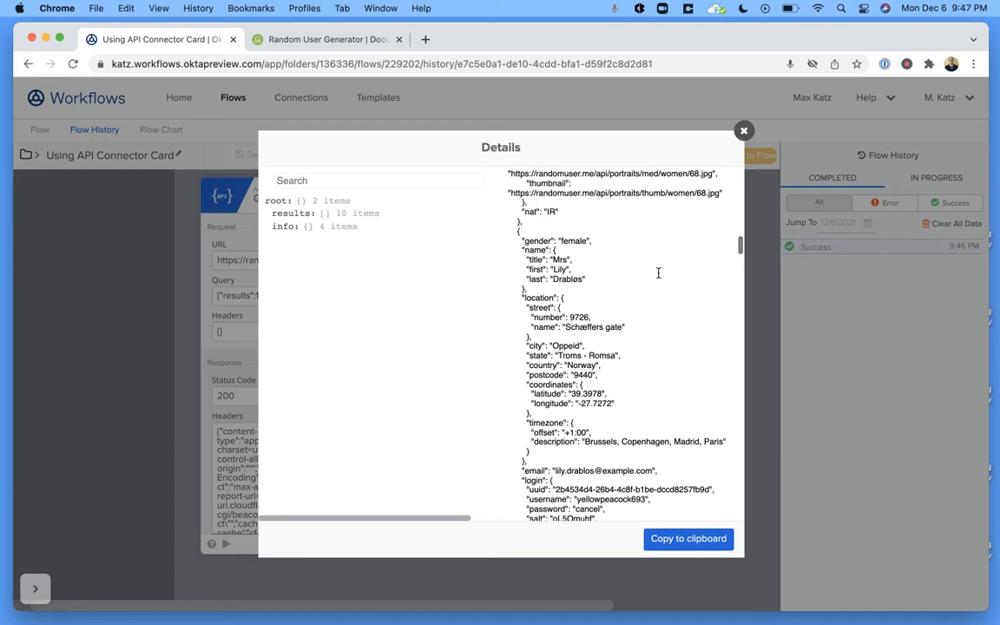
{"action": "left_click", "coordinate": [744, 130]}
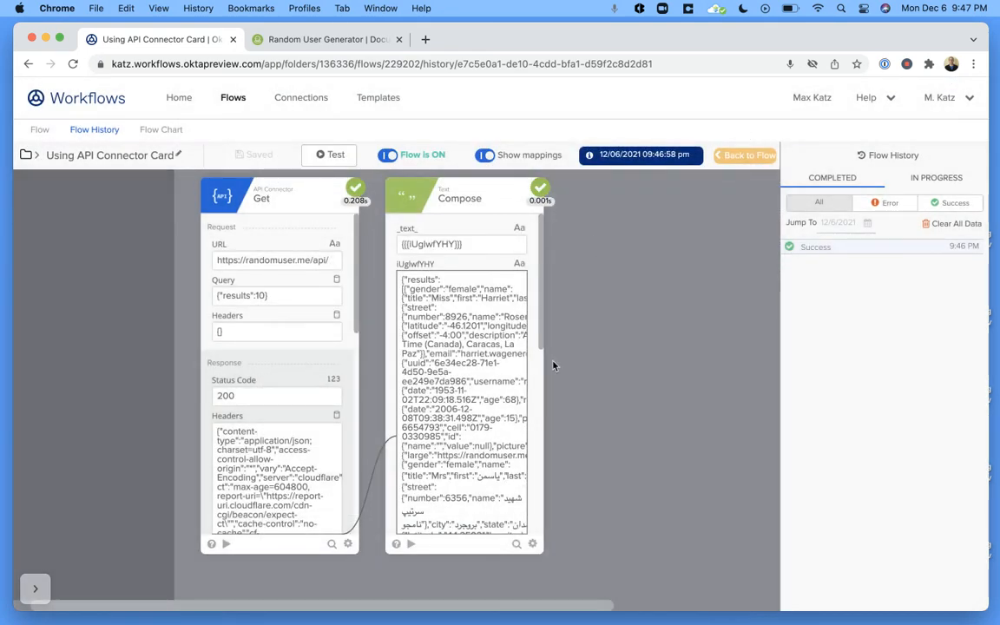
{"action": "left_click", "coordinate": [728, 156]}
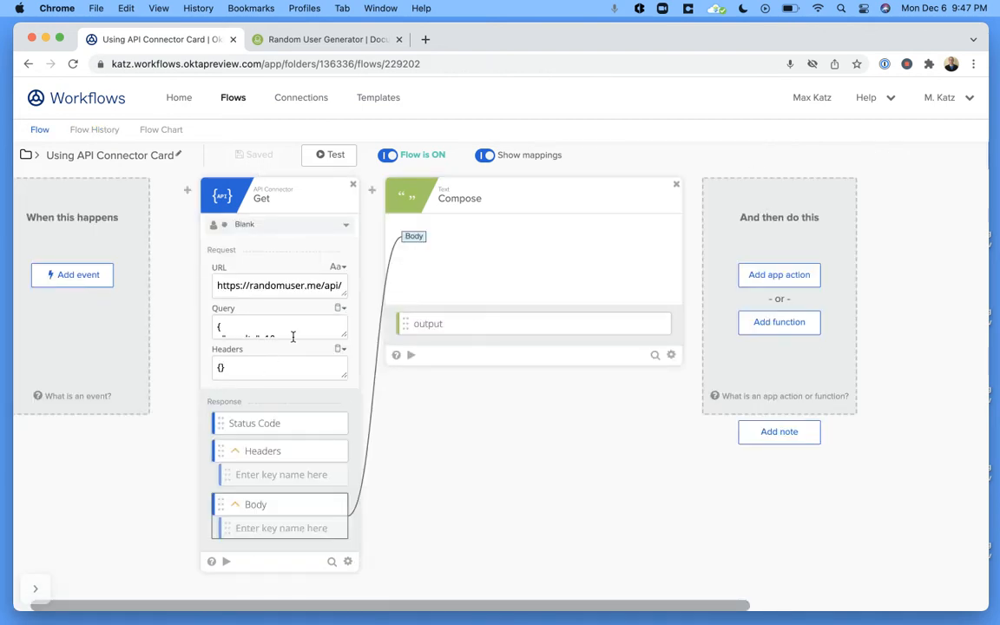
Enlarge the Get card's Query field and copy gender=female from the gender section of the Random User Generator documentation
{"action": "left_click_drag", "start_coordinate": [344, 334], "coordinate": [342, 375]}
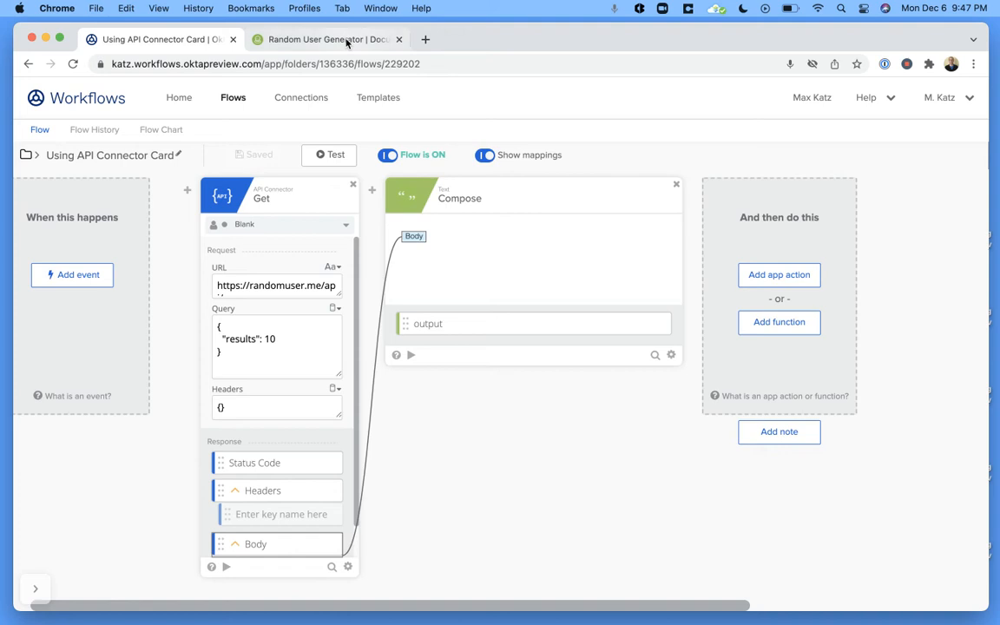
{"action": "left_click", "coordinate": [311, 38]}
{"action": "scroll", "coordinate": [499, 352], "scroll_direction": "down", "scroll_amount": 5}
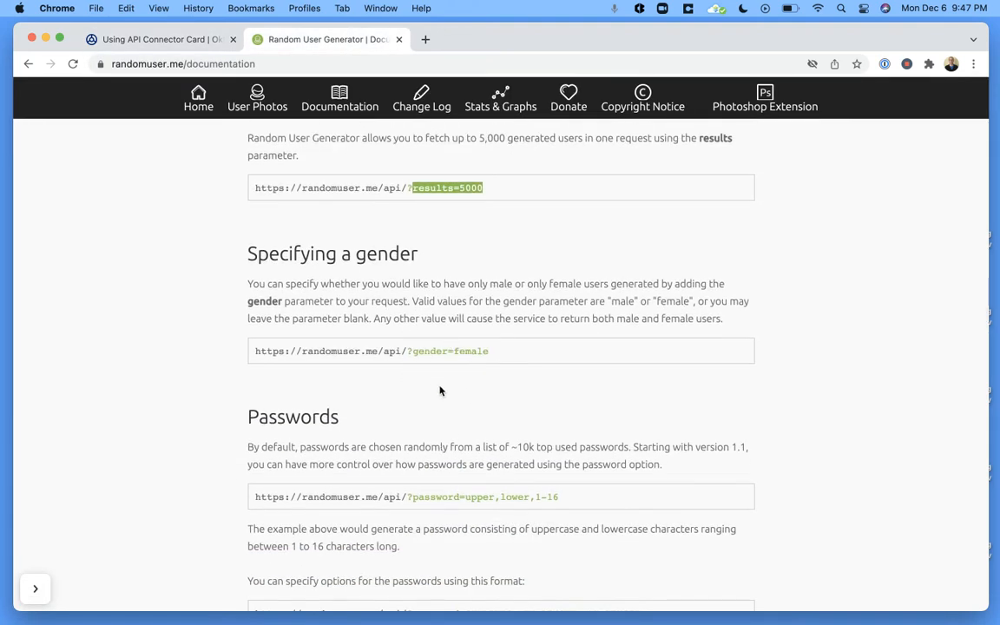
{"action": "left_click_drag", "start_coordinate": [413, 350], "coordinate": [487, 353]}
{"action": "key", "text": "super+c"}
Switch to Okta Workflows, add "gender":"female" below the results entry in the Get card's query, and save the flow
{"action": "left_click", "coordinate": [176, 40]}
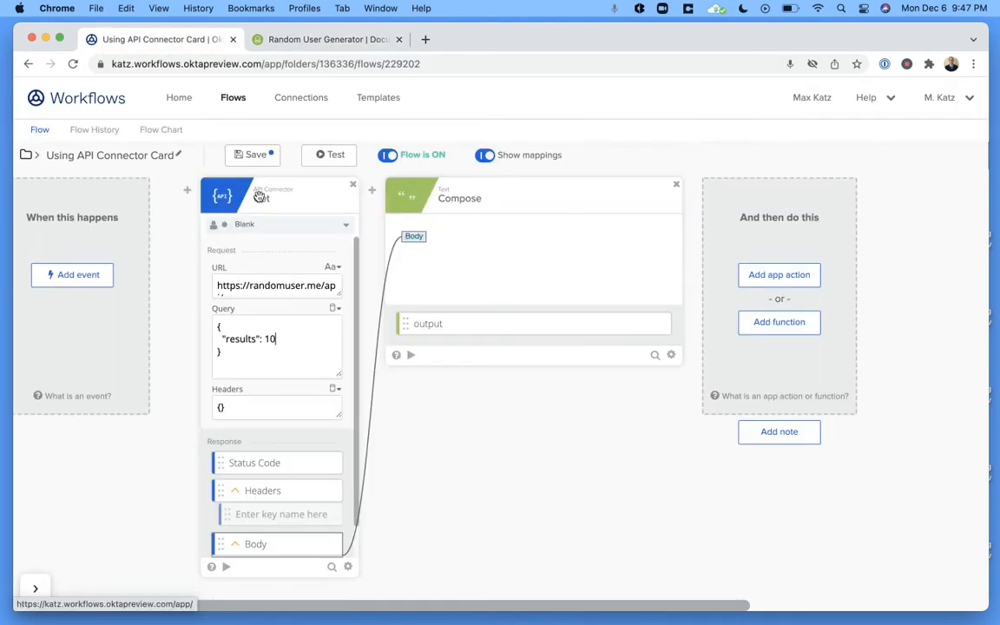
{"action": "type", "text": ","}
{"action": "key", "text": "Return"}
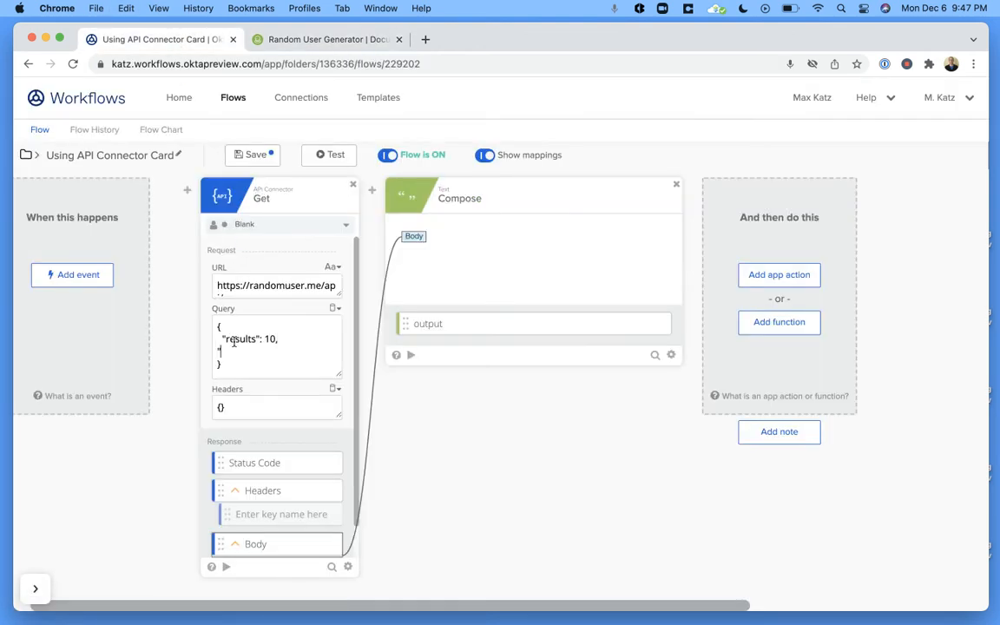
{"action": "type", "text": "\""}
{"action": "key", "text": "super+v"}
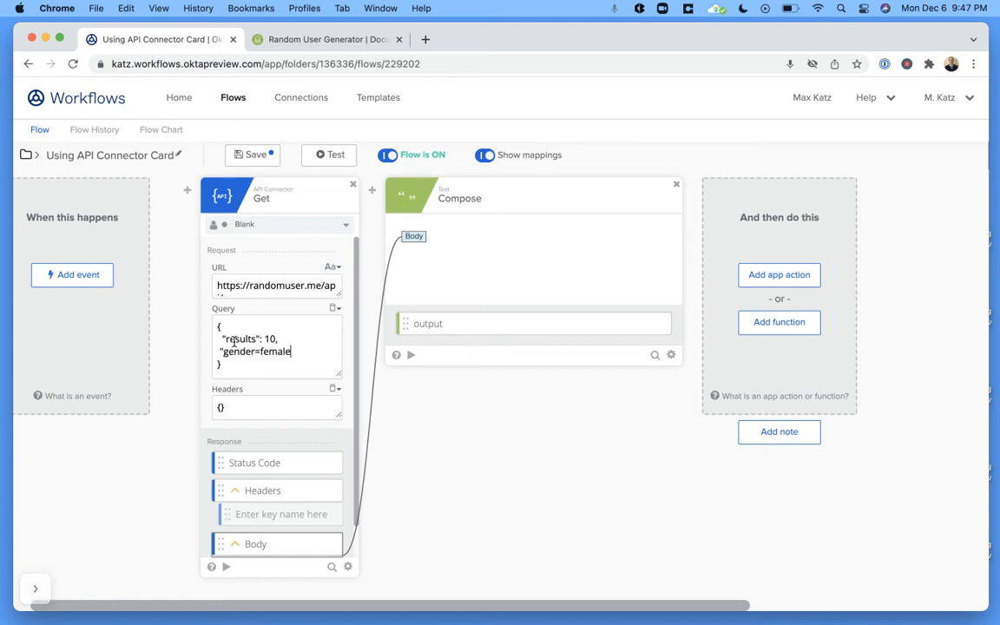
{"action": "key", "text": "Left"}
{"action": "key", "text": "Left"}
{"action": "key", "text": "Left"}
{"action": "key", "text": "Left"}
{"action": "key", "text": "Left"}
{"action": "key", "text": "Left"}
{"action": "key", "text": "Left"}
{"action": "key", "text": "BackSpace"}
{"action": "type", "text": "\":\""}
{"action": "left_click", "coordinate": [253, 155]}
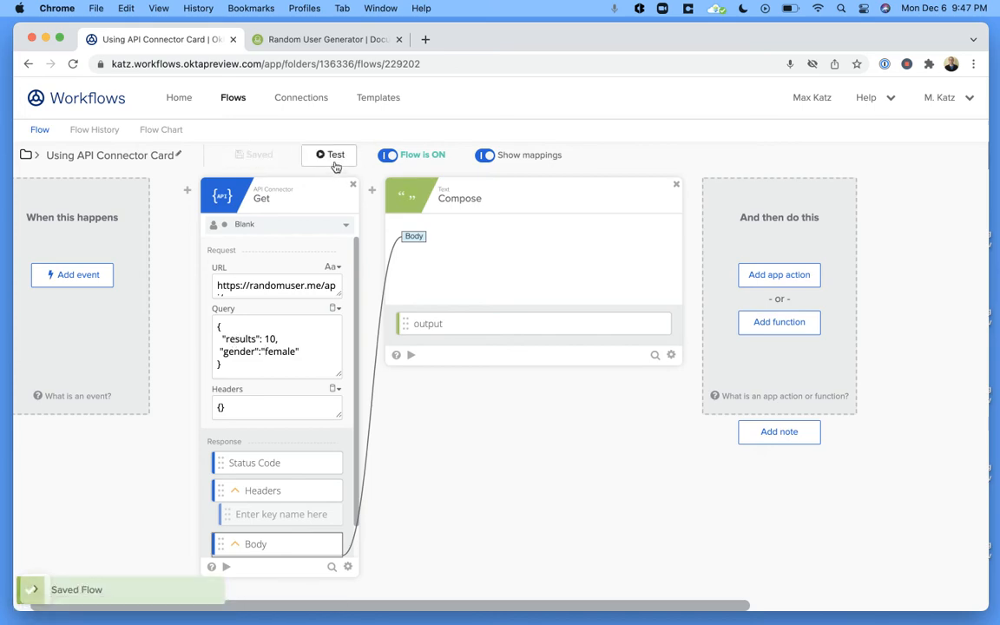
Test the flow with the gender filter, check the gender of the users in the Compose card's details, and return to the flow
{"action": "left_click", "coordinate": [328, 154]}
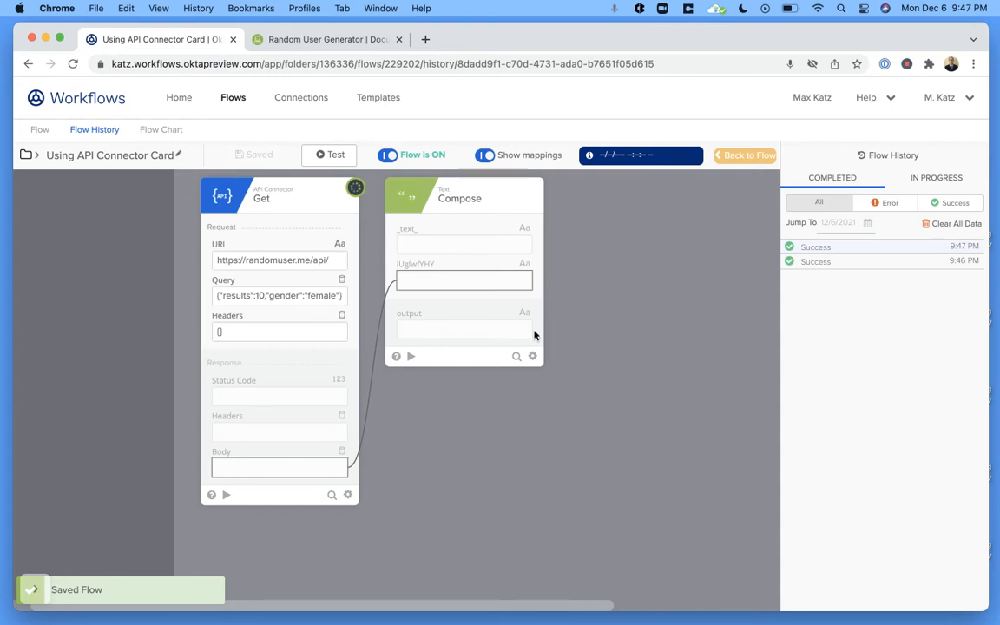
{"action": "left_click", "coordinate": [519, 283]}
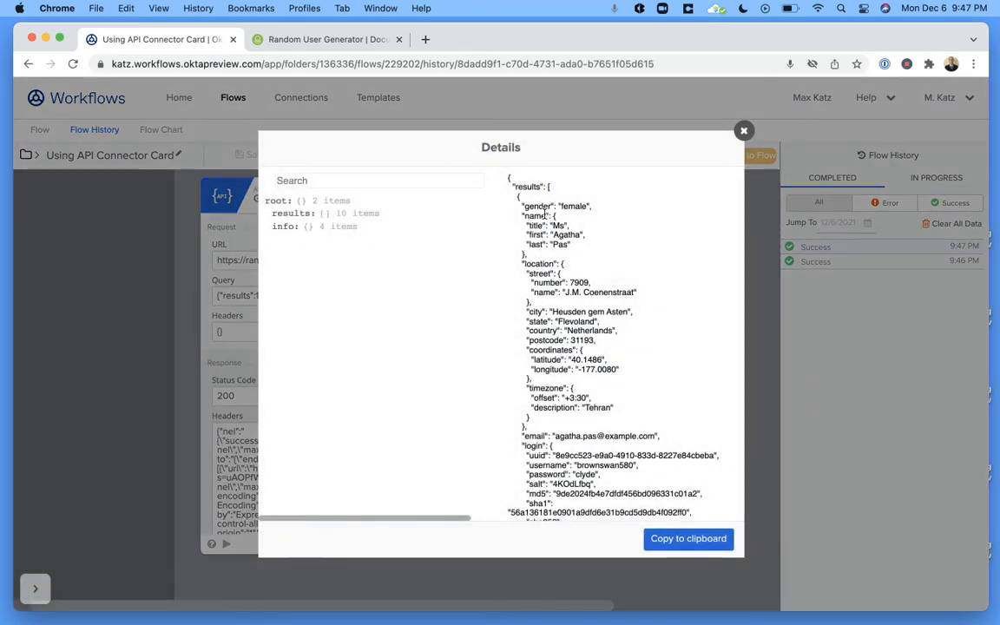
{"action": "left_click_drag", "start_coordinate": [558, 207], "coordinate": [593, 208]}
{"action": "left_click", "coordinate": [614, 263]}
{"action": "scroll", "coordinate": [644, 233], "scroll_direction": "down", "scroll_amount": 15}
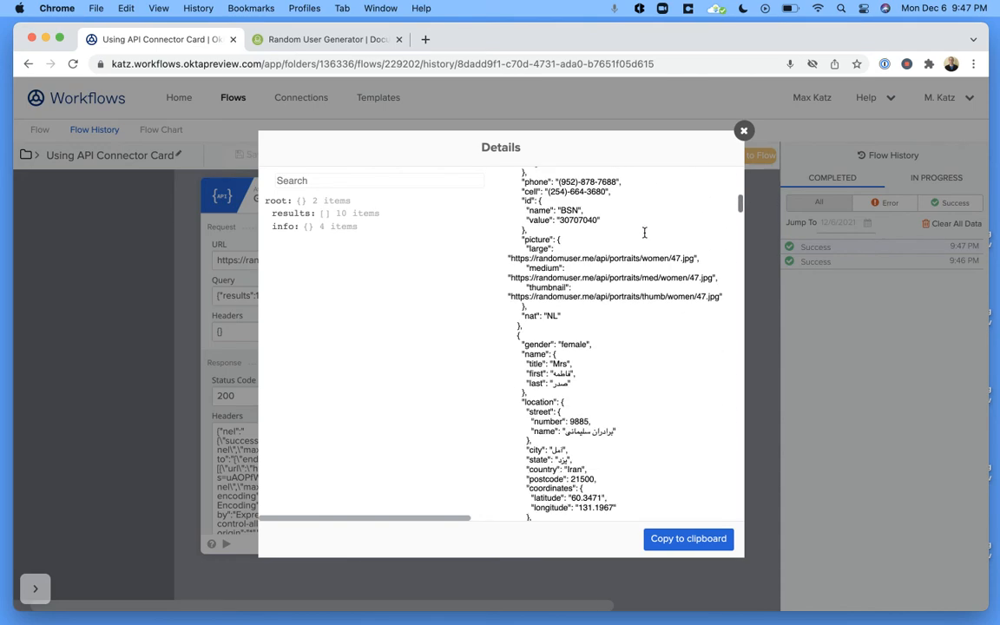
{"action": "scroll", "coordinate": [644, 232], "scroll_direction": "down", "scroll_amount": 15}
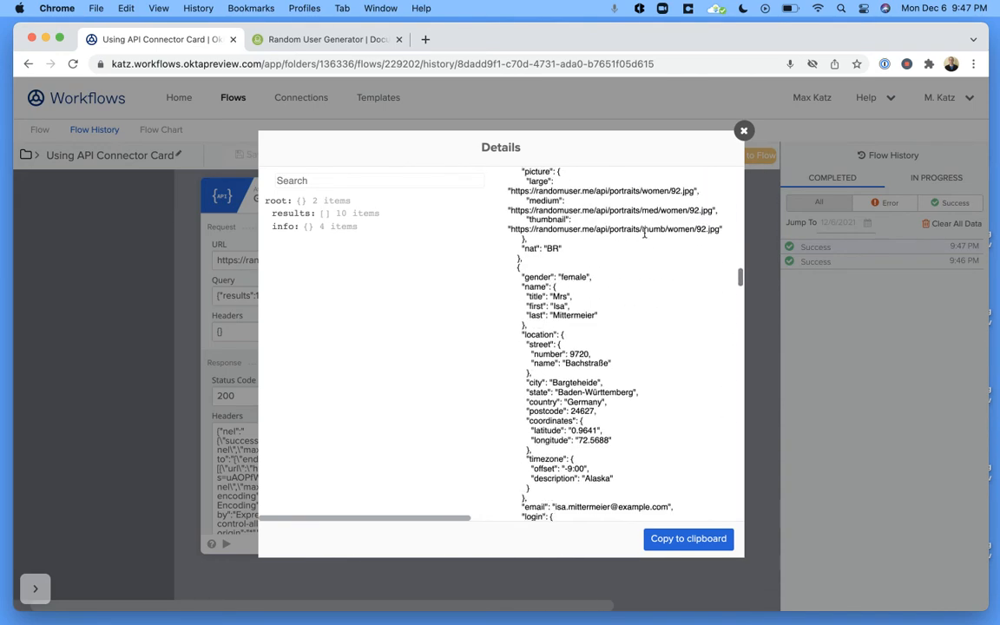
{"action": "scroll", "coordinate": [645, 233], "scroll_direction": "down", "scroll_amount": 5}
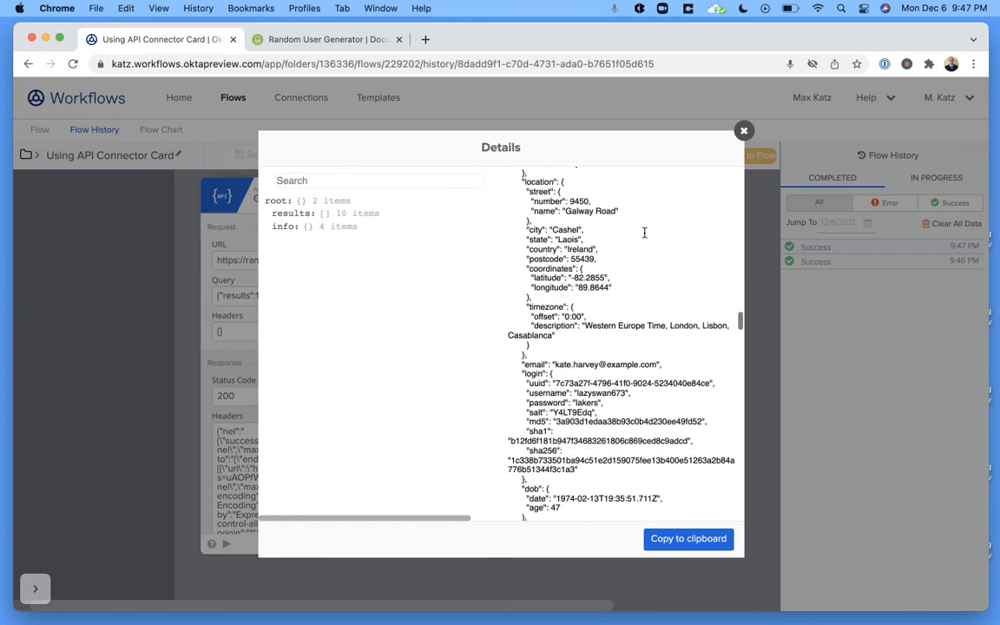
{"action": "left_click", "coordinate": [744, 130]}
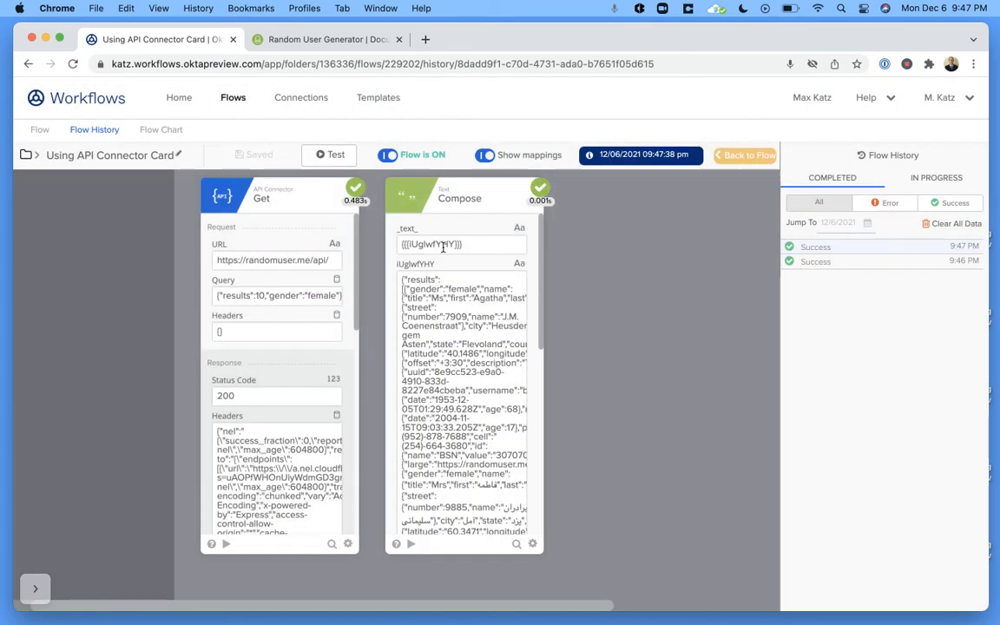
{"action": "left_click", "coordinate": [746, 157]}
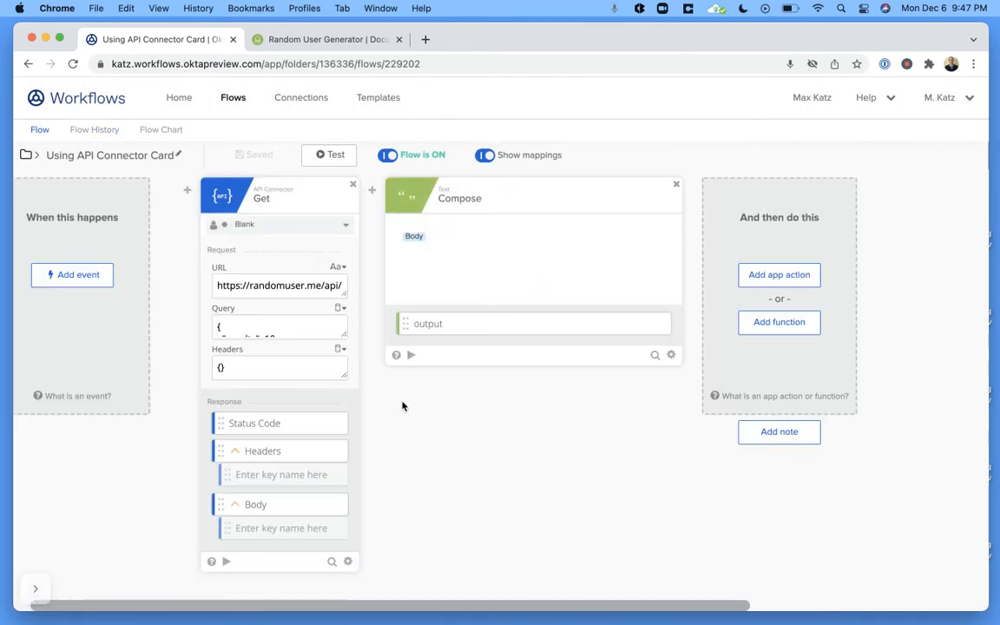
Enlarge the Get card's Query field and rewrite the JSON object as the query string results=10&gender=female
{"action": "left_click", "coordinate": [343, 335]}
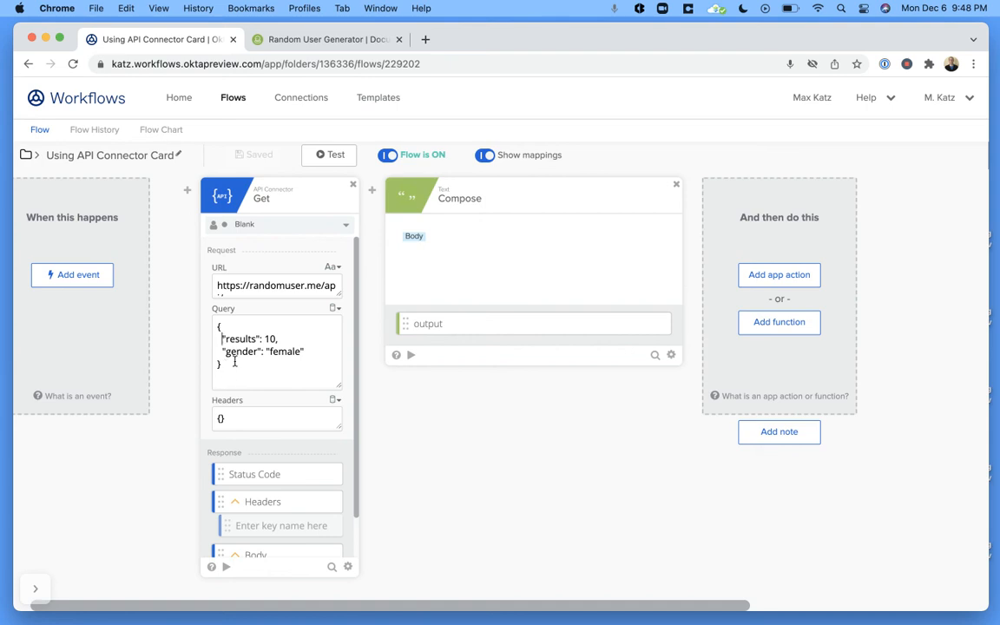
{"action": "key", "text": "BackSpace"}
{"action": "key", "text": "BackSpace"}
{"action": "key", "text": "BackSpace"}
{"action": "key", "text": "BackSpace"}
{"action": "key", "text": "BackSpace"}
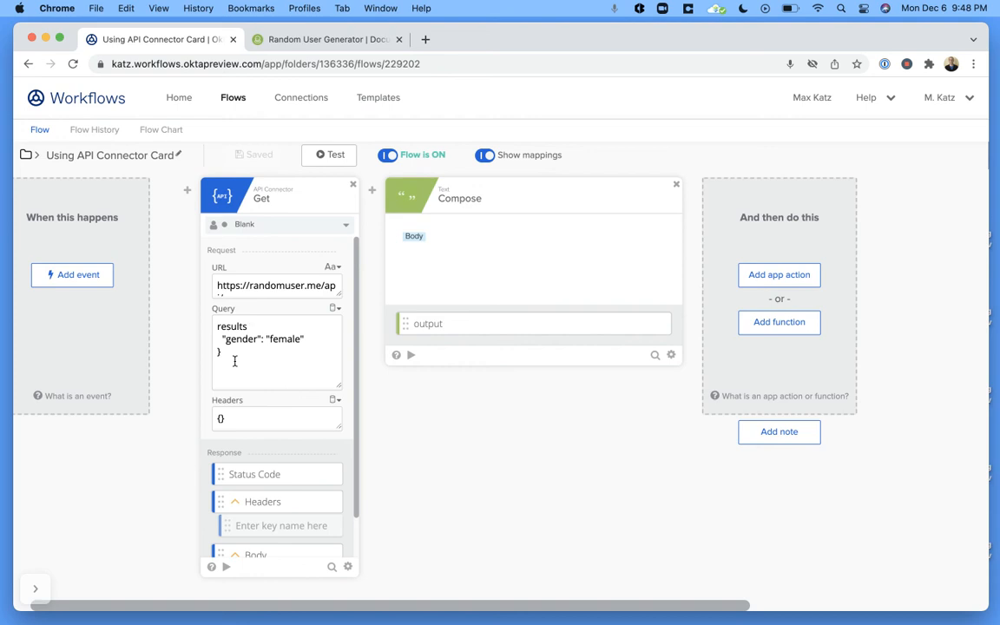
{"action": "type", "text": "=10"}
{"action": "key", "text": "Left"}
{"action": "key", "text": "Left"}
{"action": "key", "text": "Left"}
{"action": "key", "text": "BackSpace"}
{"action": "key", "text": "BackSpace"}
{"action": "key", "text": "BackSpace"}
{"action": "key", "text": "BackSpace"}
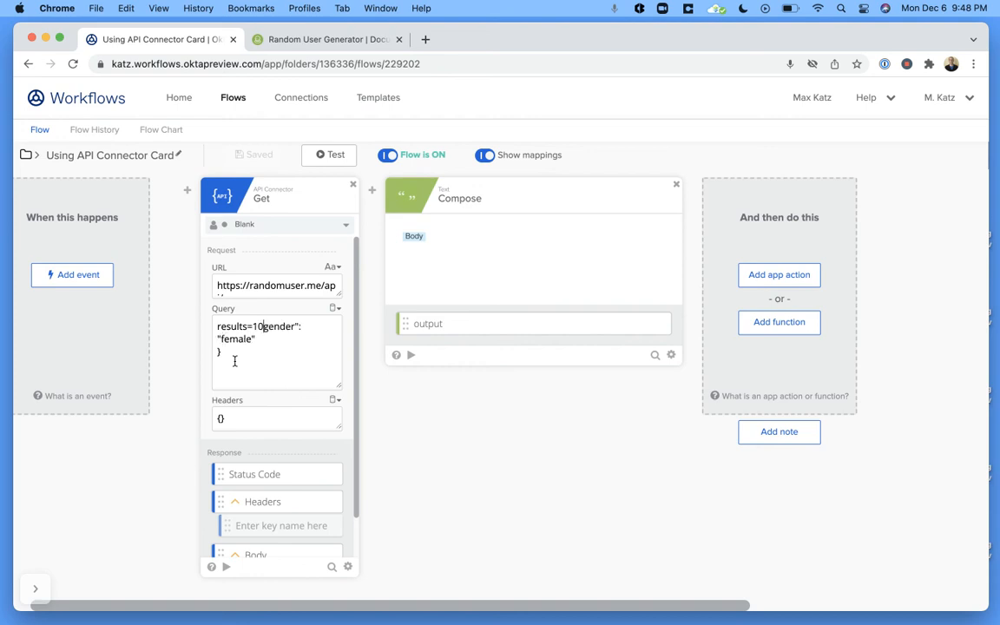
{"action": "type", "text": "&"}
{"action": "key", "text": "BackSpace"}
{"action": "key", "text": "BackSpace"}
{"action": "key", "text": "BackSpace"}
{"action": "key", "text": "BackSpace"}
{"action": "key", "text": "BackSpace"}
{"action": "key", "text": "BackSpace"}
{"action": "type", "text": "="}
Change the Query field's type to Text, remove the leading quotation mark and the \n after female, and save the flow
{"action": "left_click", "coordinate": [337, 309]}
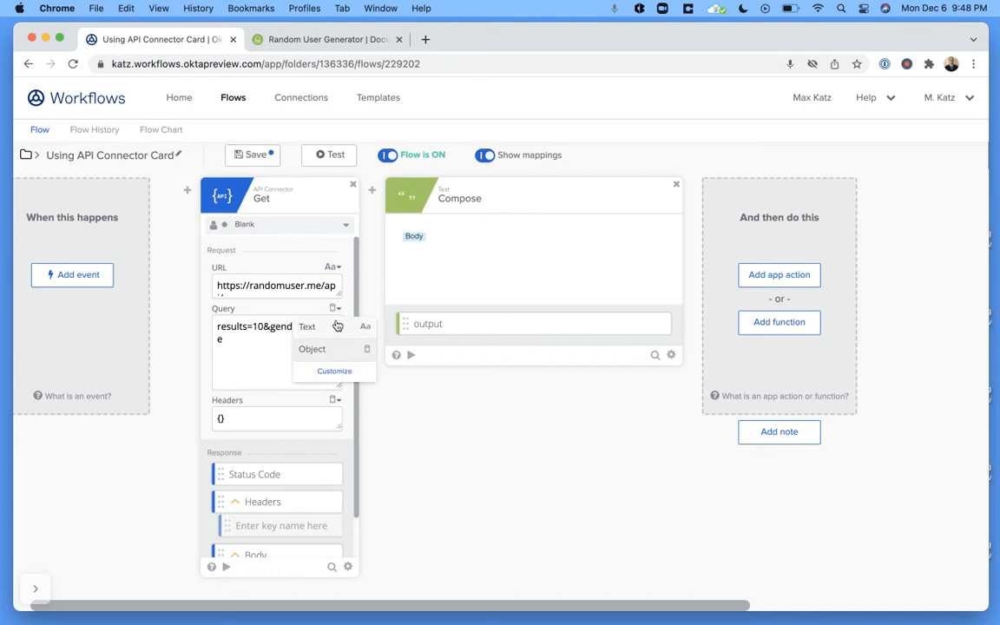
{"action": "left_click", "coordinate": [337, 326]}
{"action": "left_click_drag", "start_coordinate": [343, 338], "coordinate": [346, 356]}
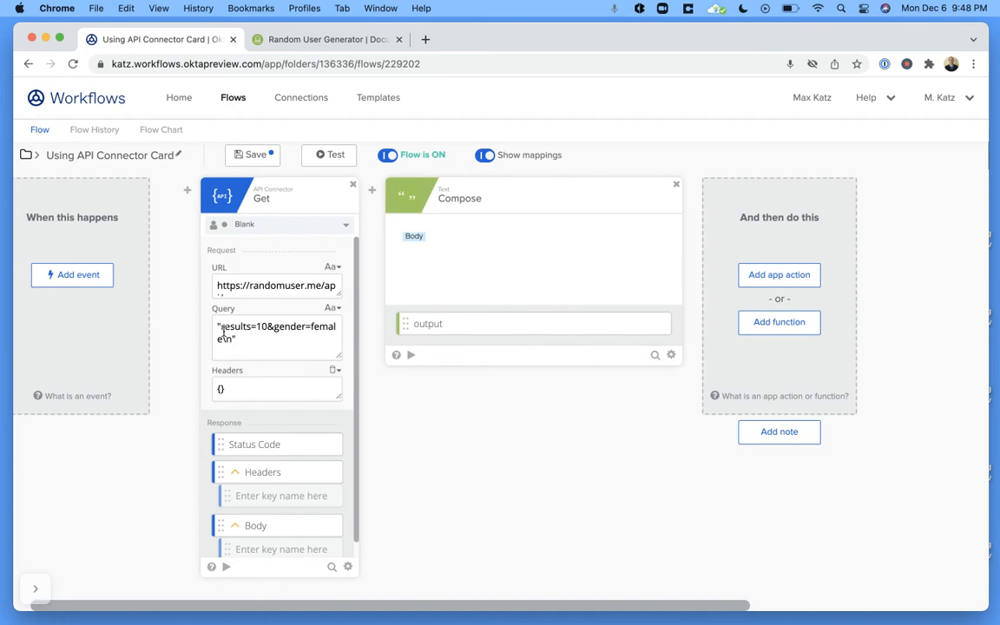
{"action": "key", "text": "BackSpace"}
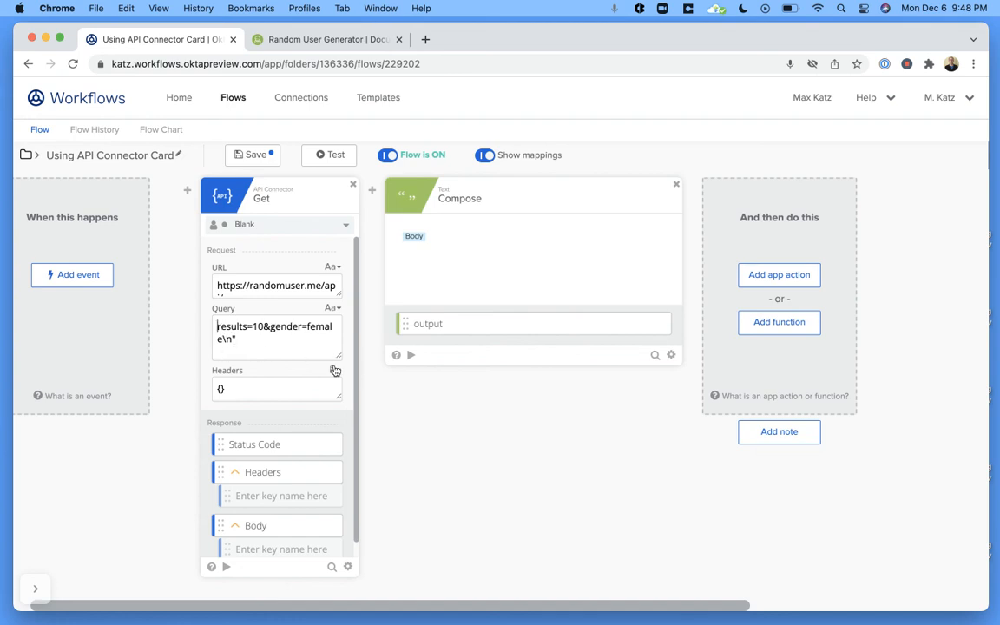
{"action": "left_click", "coordinate": [233, 340]}
{"action": "key", "text": "BackSpace"}
{"action": "key", "text": "BackSpace"}
{"action": "key", "text": "BackSpace"}
{"action": "left_click", "coordinate": [250, 154]}
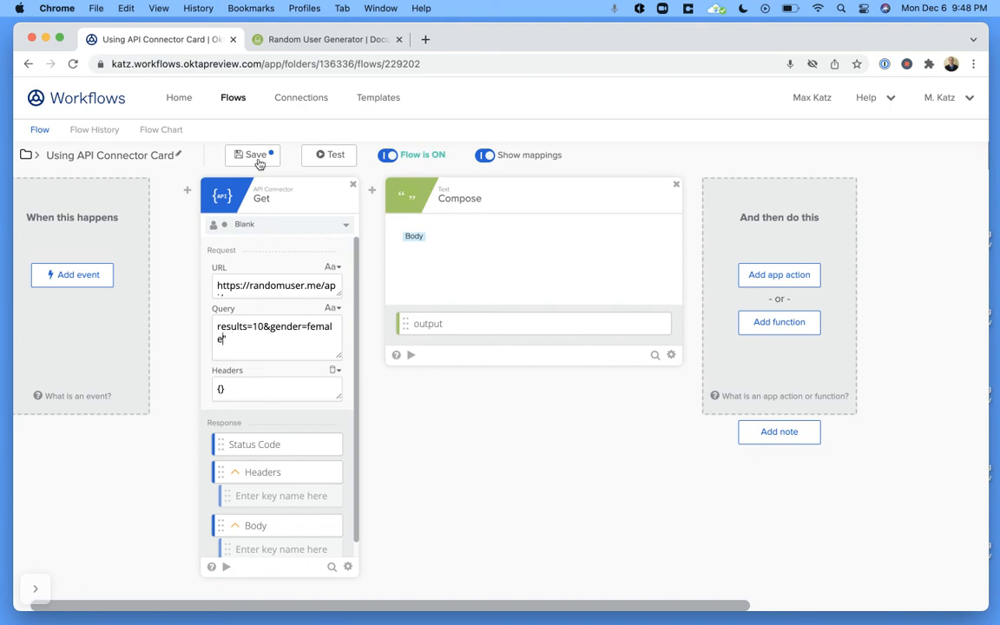
Test the flow with the text query string, view the returned users in the Compose card's details, and close them
{"action": "left_click", "coordinate": [334, 156]}
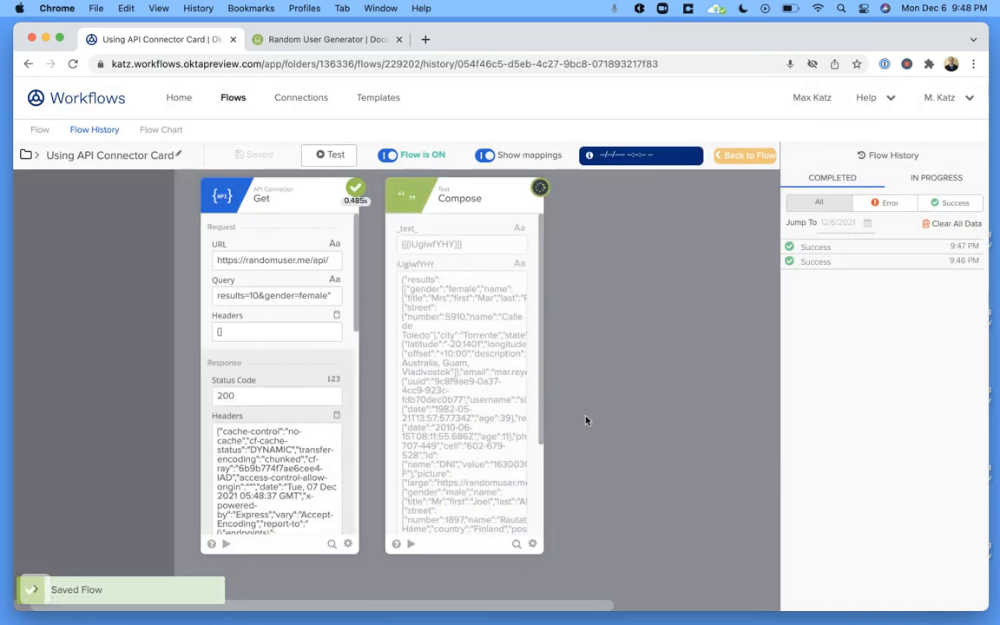
{"action": "left_click", "coordinate": [519, 278]}
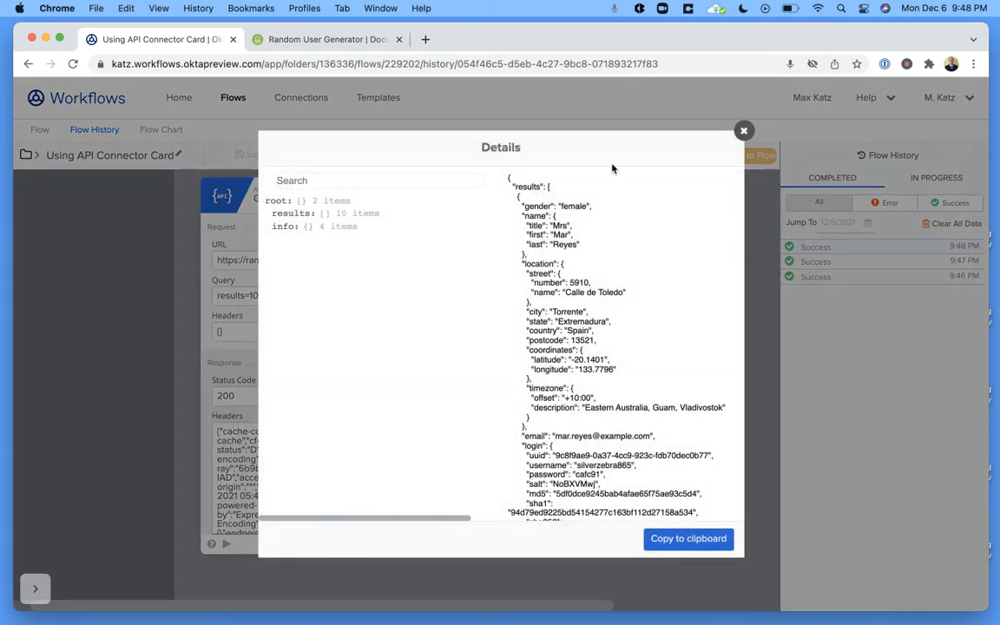
{"action": "left_click", "coordinate": [744, 131]}
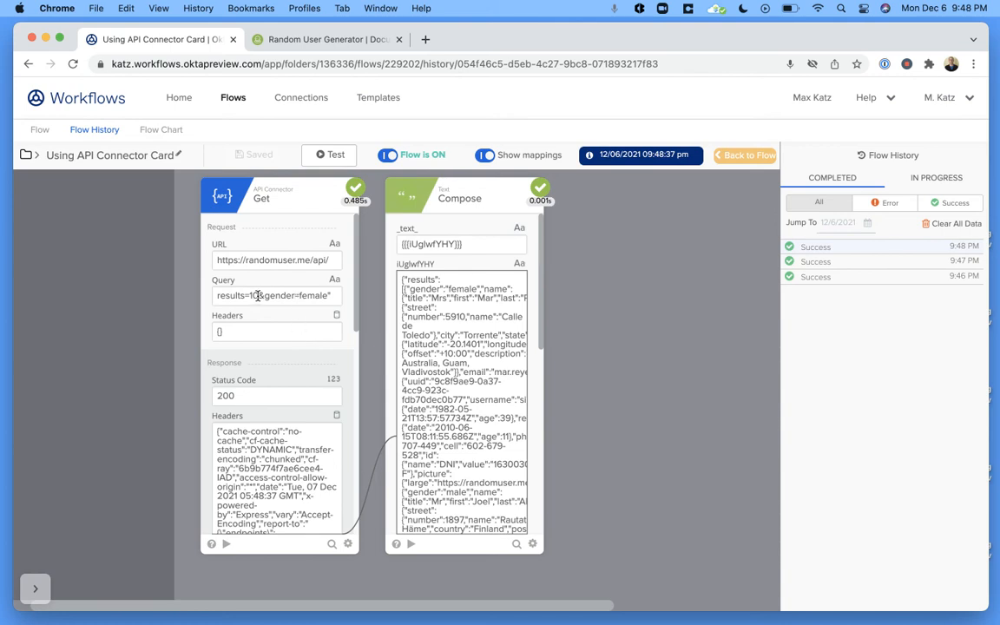
Return to the flow and set the results parameter in the Get card's text query string to 5
{"action": "left_click", "coordinate": [752, 155]}
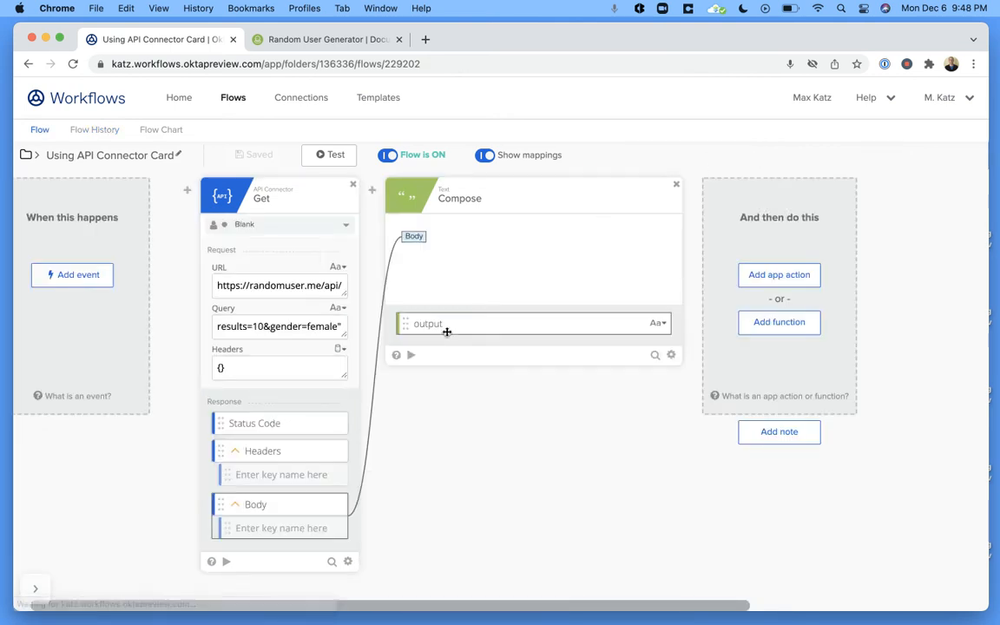
{"action": "left_click", "coordinate": [263, 327]}
{"action": "key", "text": "BackSpace"}
{"action": "key", "text": "BackSpace"}
{"action": "type", "text": "5"}
Save and test the flow, view the returned users in the Compose card's details, and return to the flow
{"action": "left_click", "coordinate": [335, 155]}
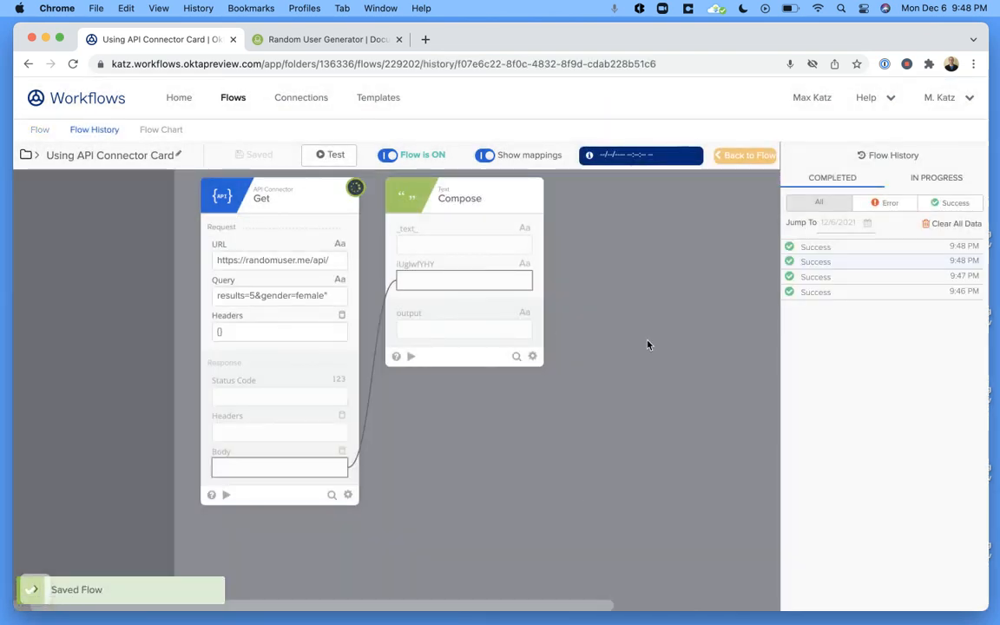
{"action": "left_click", "coordinate": [516, 282]}
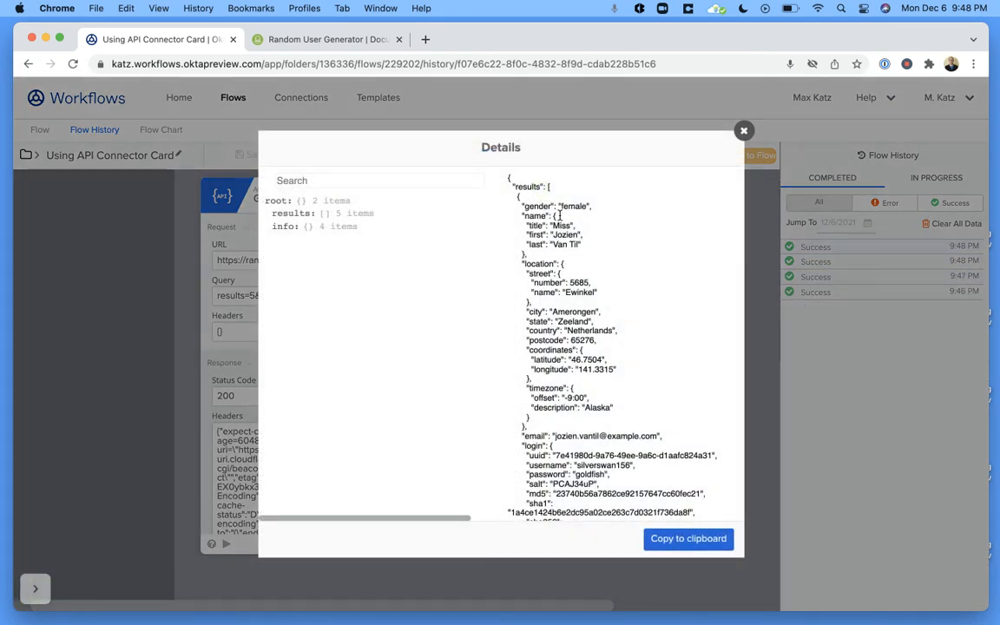
{"action": "left_click", "coordinate": [744, 131]}
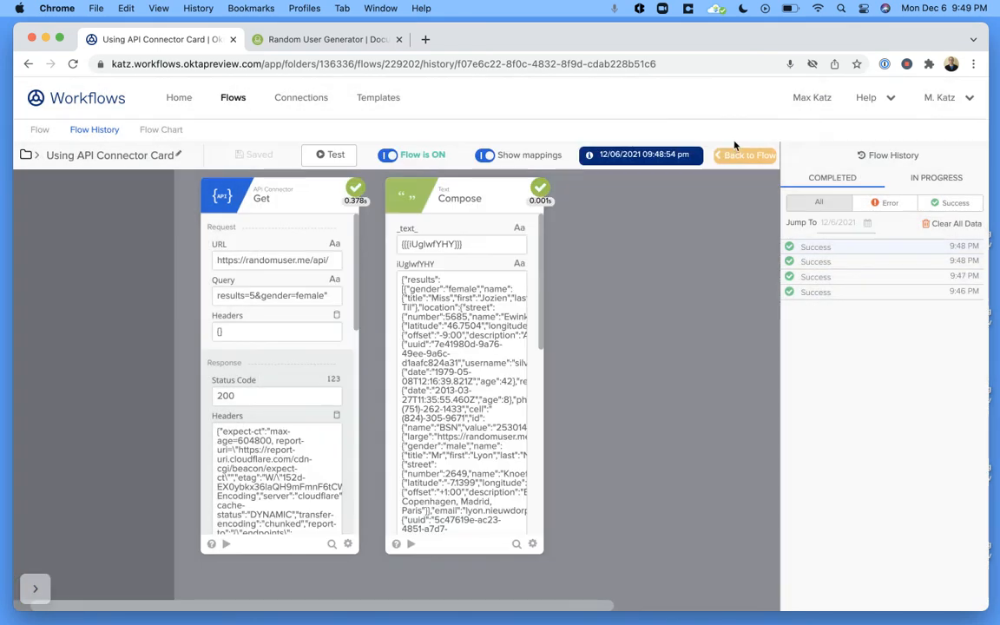
{"action": "left_click", "coordinate": [740, 155]}
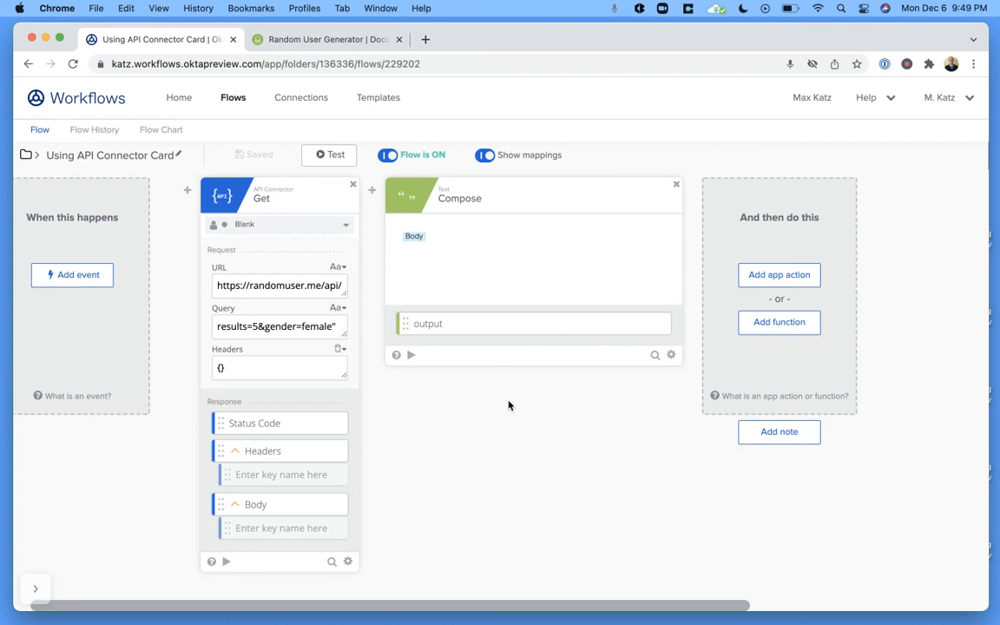
{"action": "left_click", "coordinate": [37, 589]}
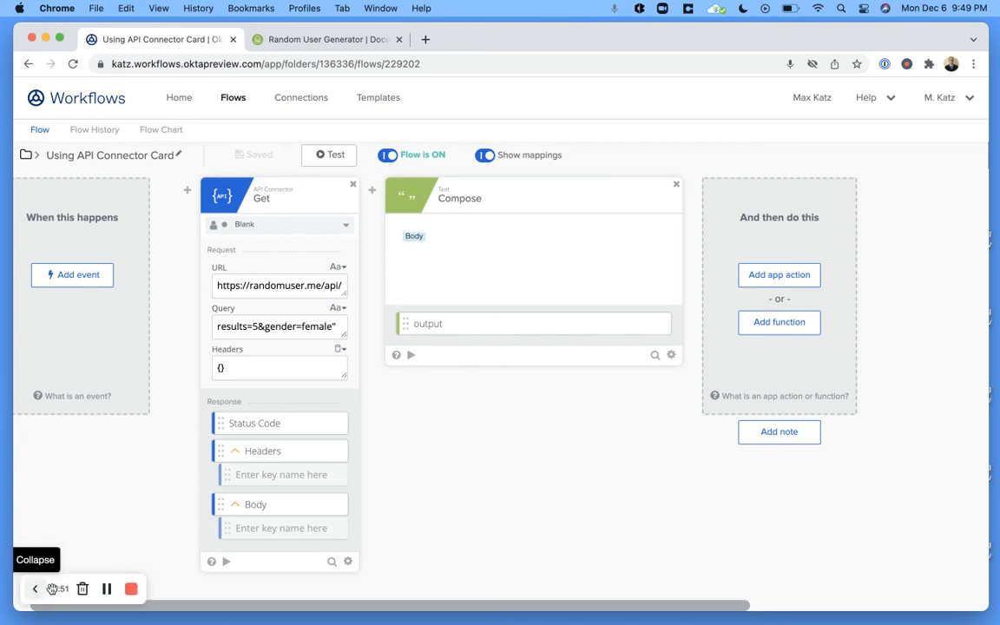